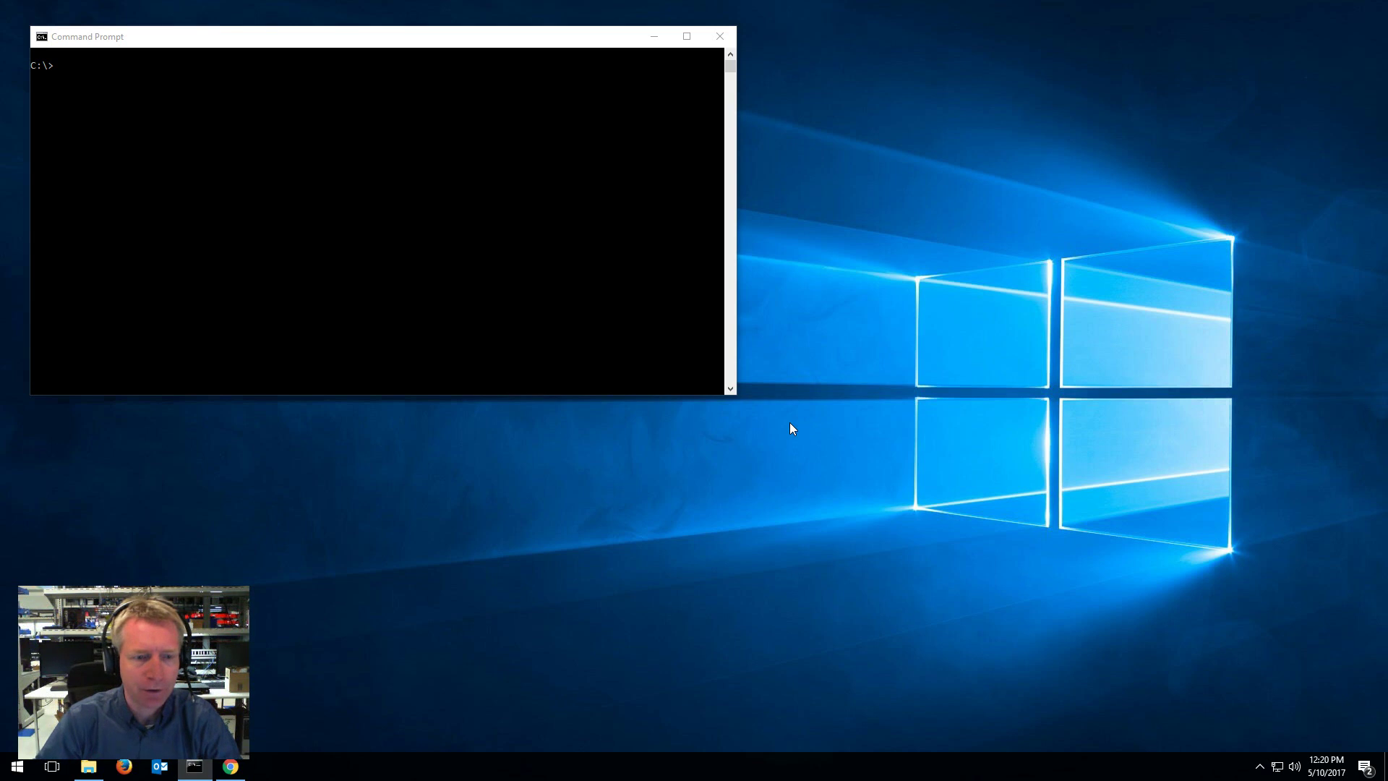
Step: Create and enter a meshcentral2 folder, then run npm install meshcentral
click(483, 278)
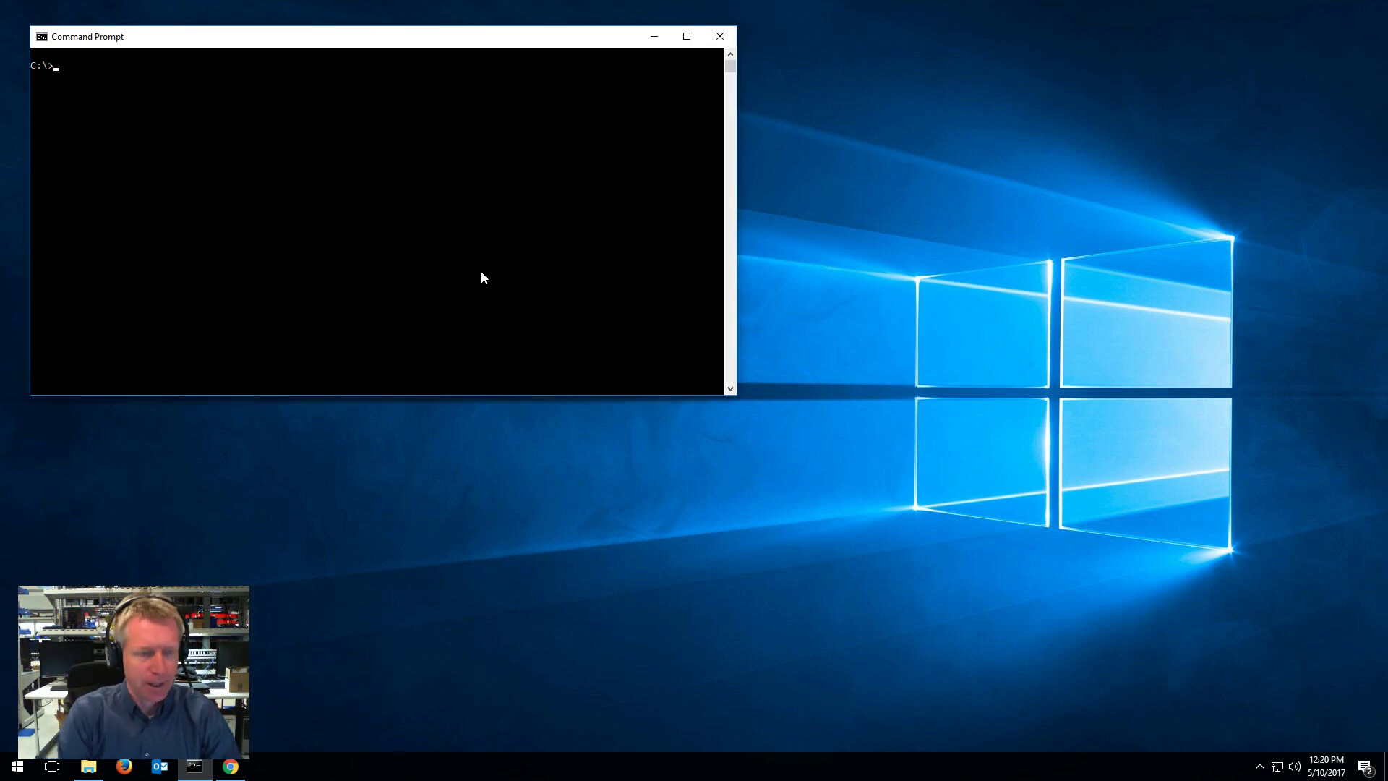
text(mkdir me)
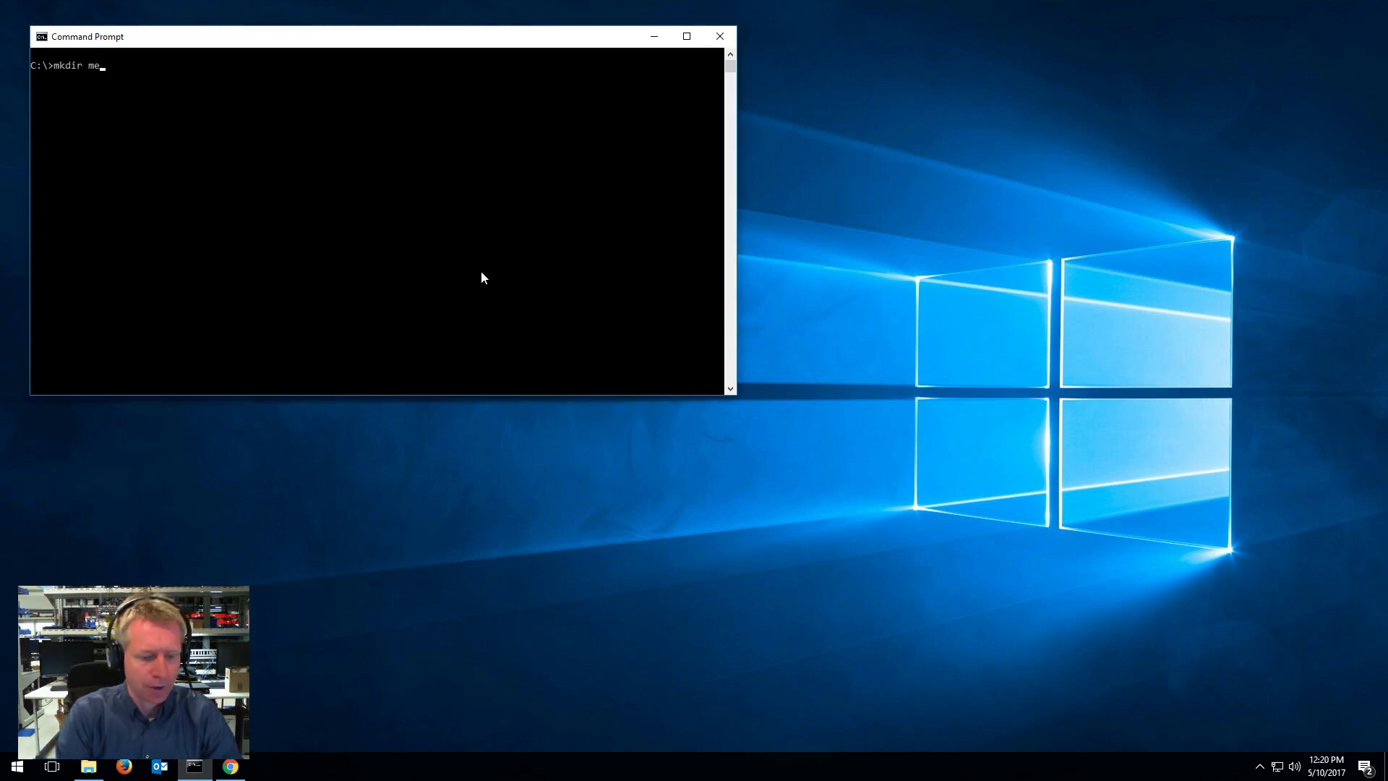
text(shcentral2)
key(Return)
text(cd)
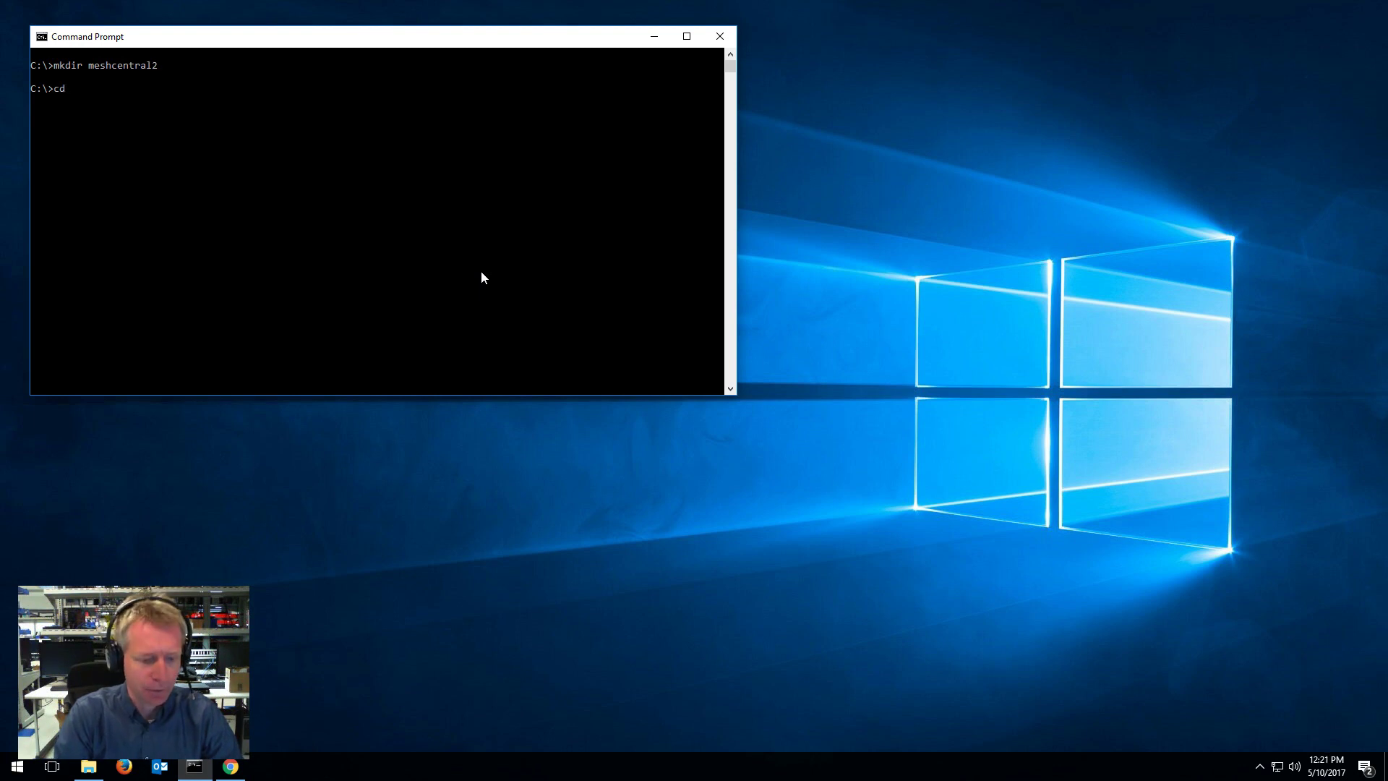
text( meshcentral2)
key(Return)
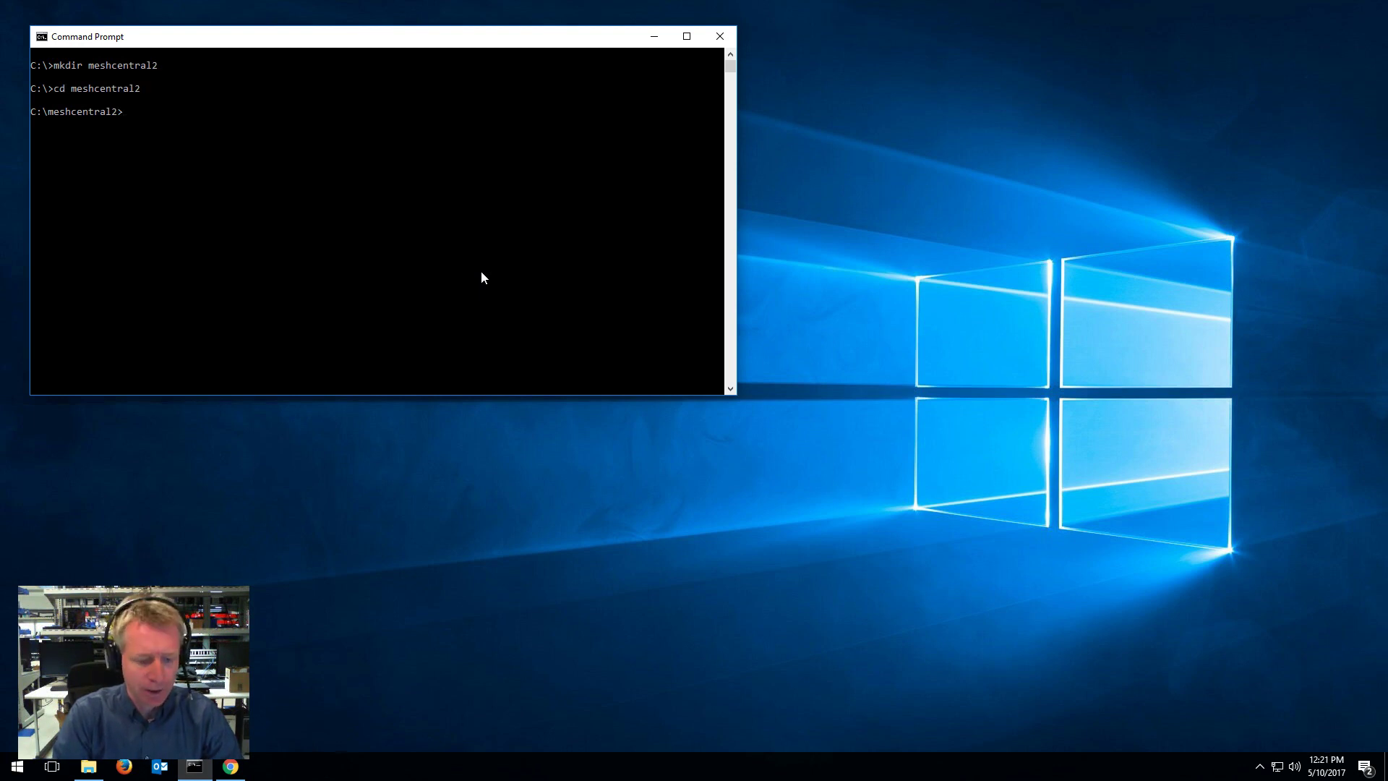
text(npm install meshcen)
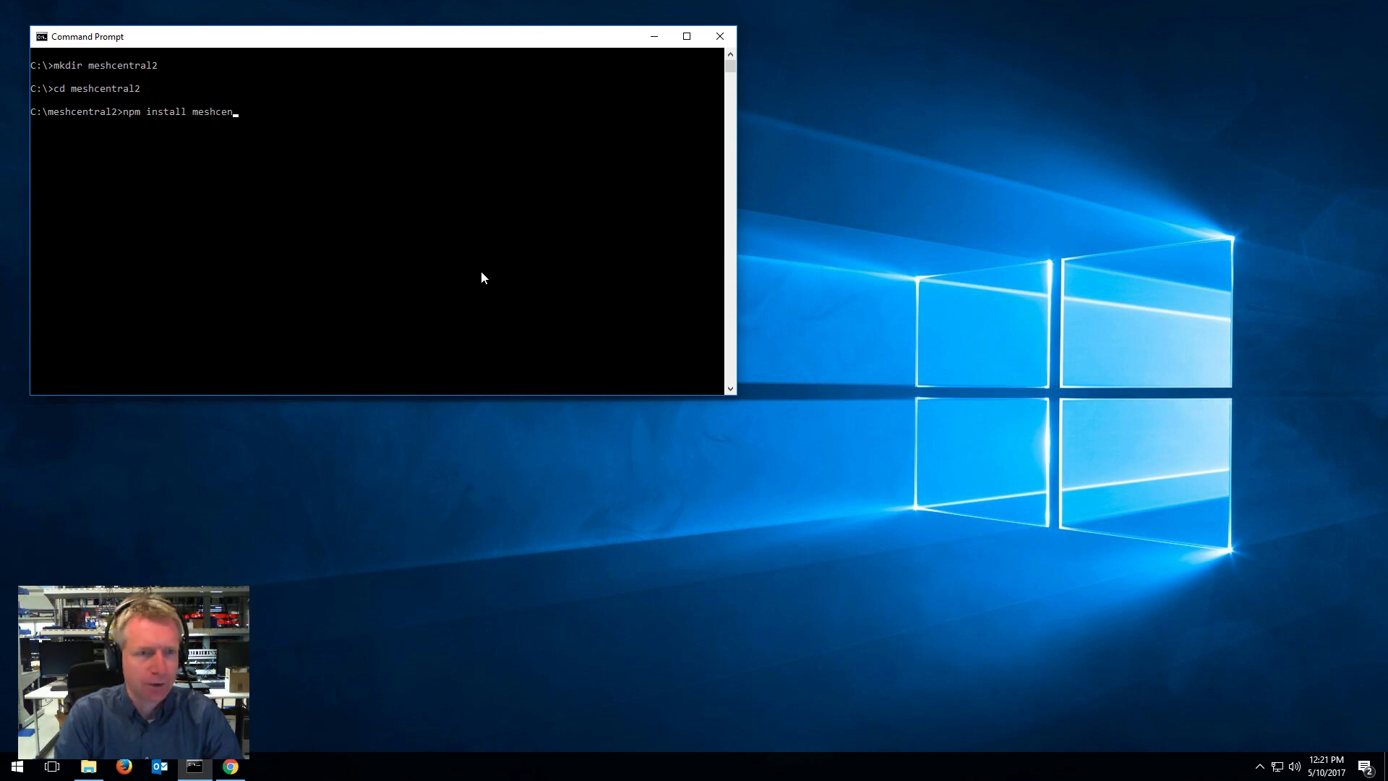
text(tral)
key(Return)
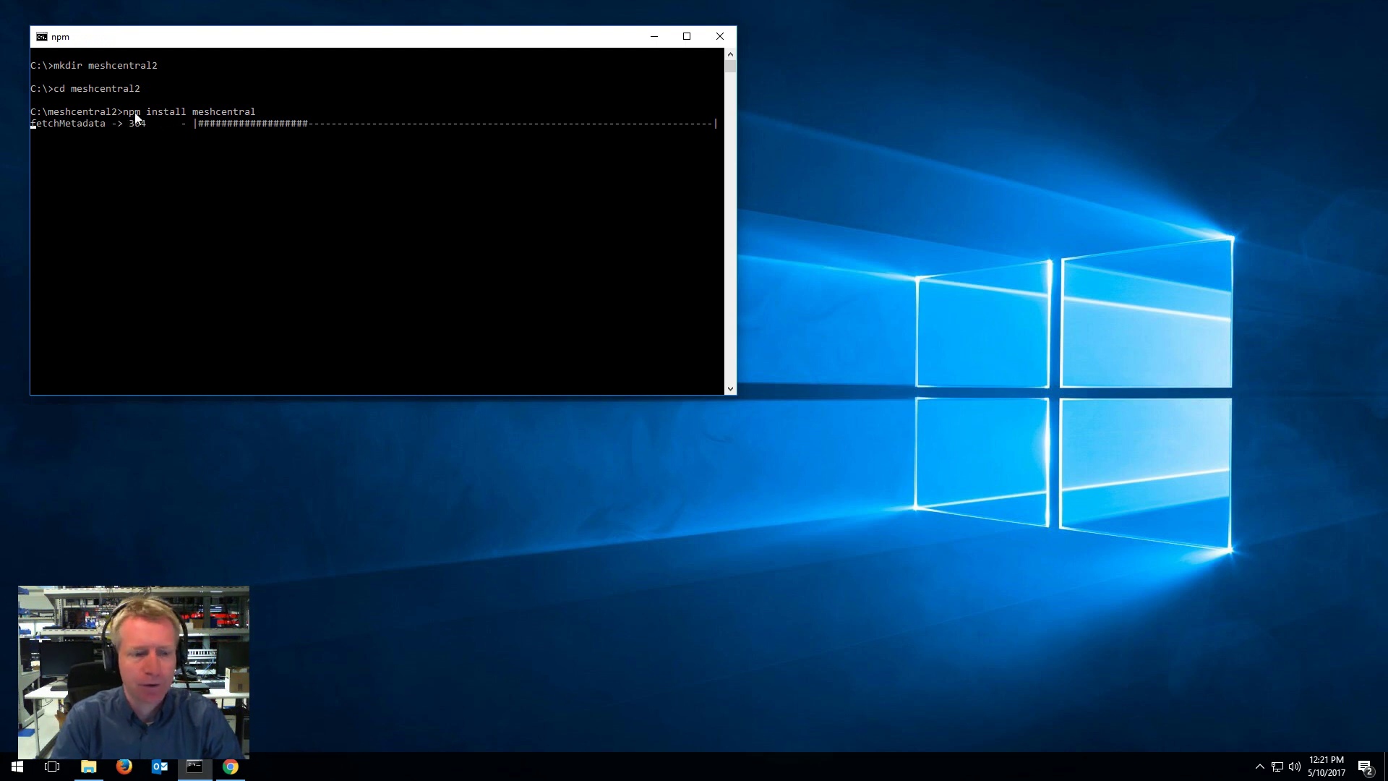
click(230, 767)
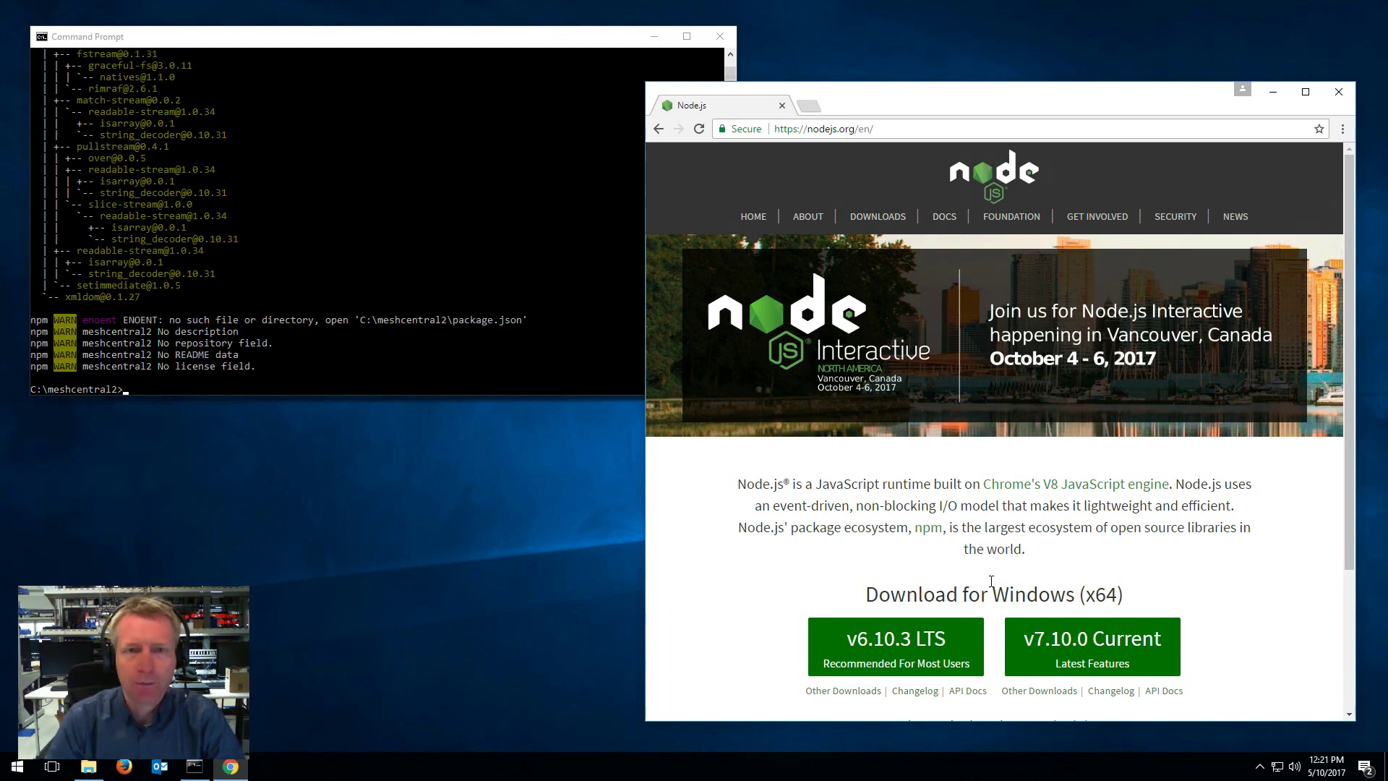
Step: From node_modules, start the server with node meshcentral --cert devbox.mesh.meshcentral.com
click(520, 290)
text(cd node_modules)
key(Return)
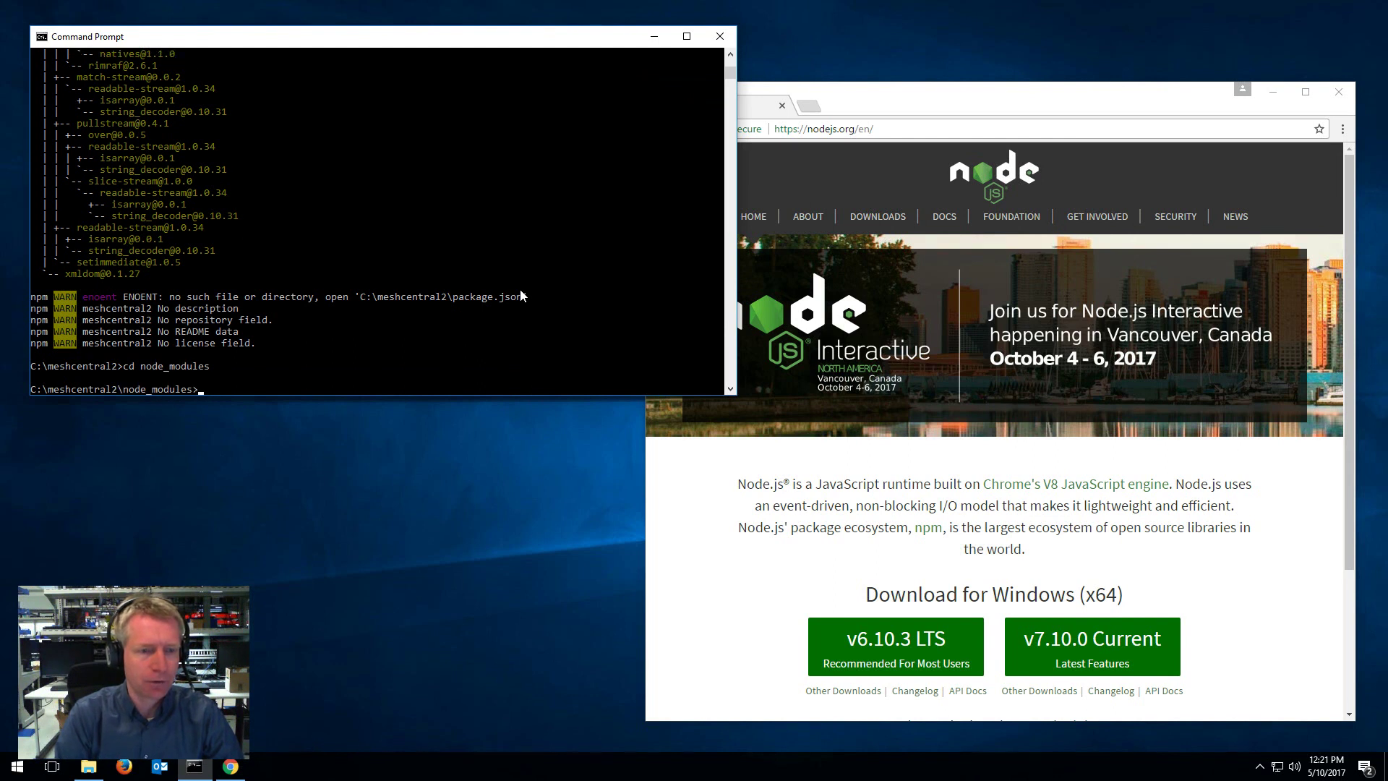
text(node meshcentral)
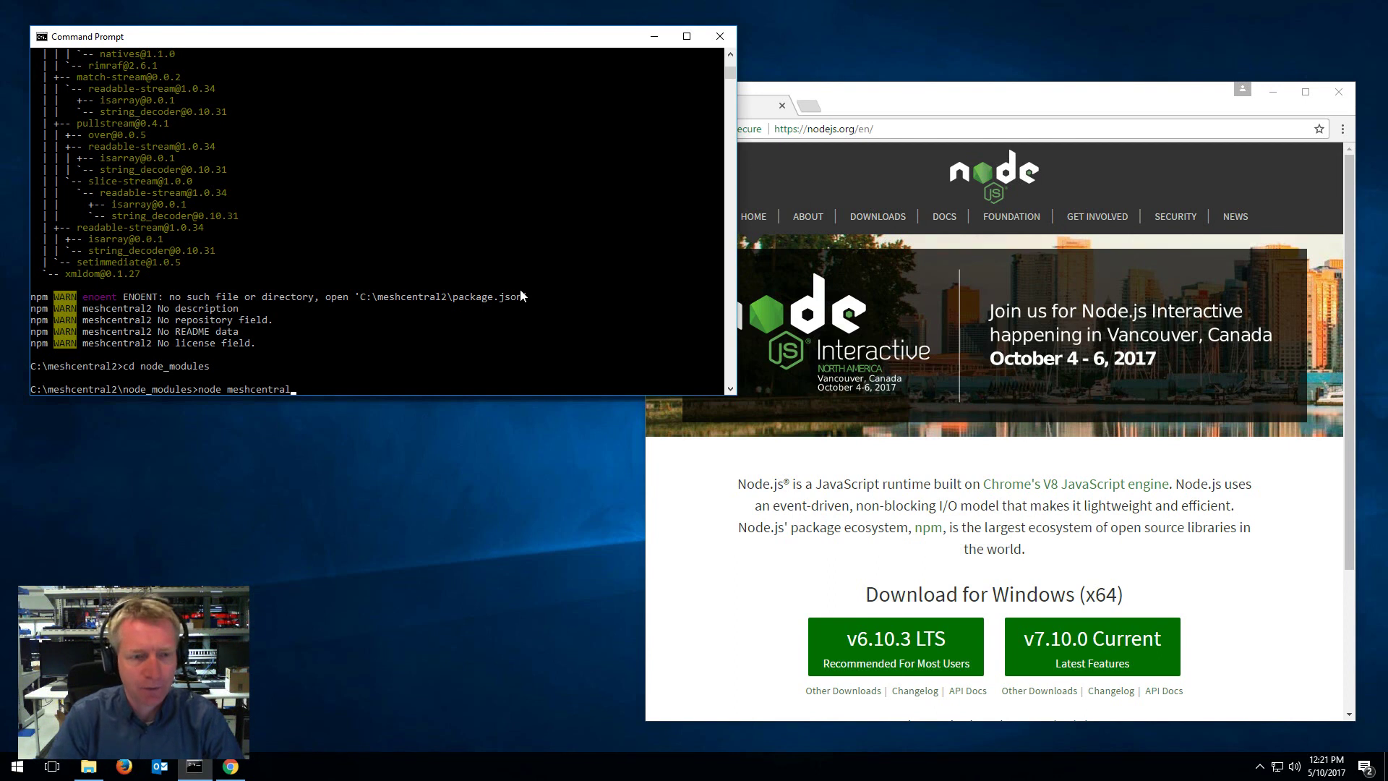
text(--cert)
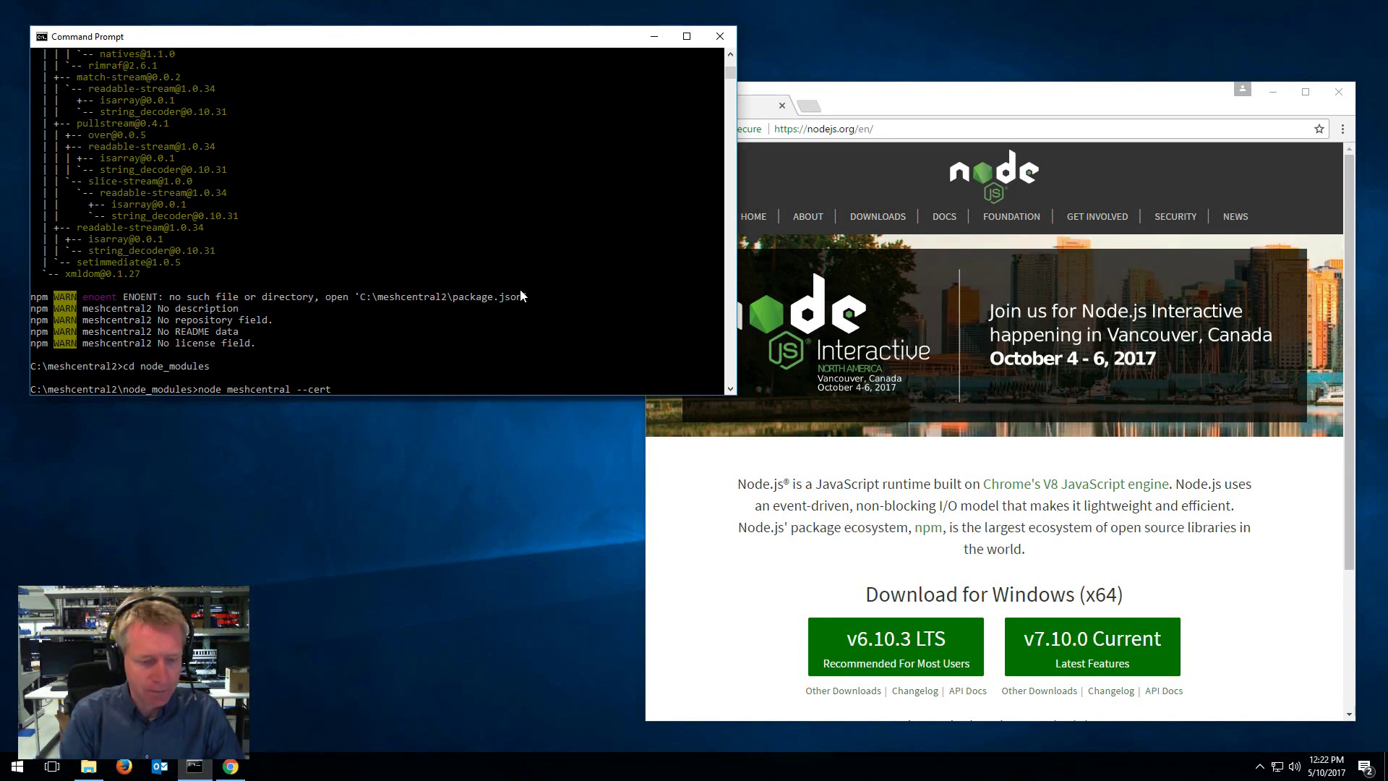
text(devbox)
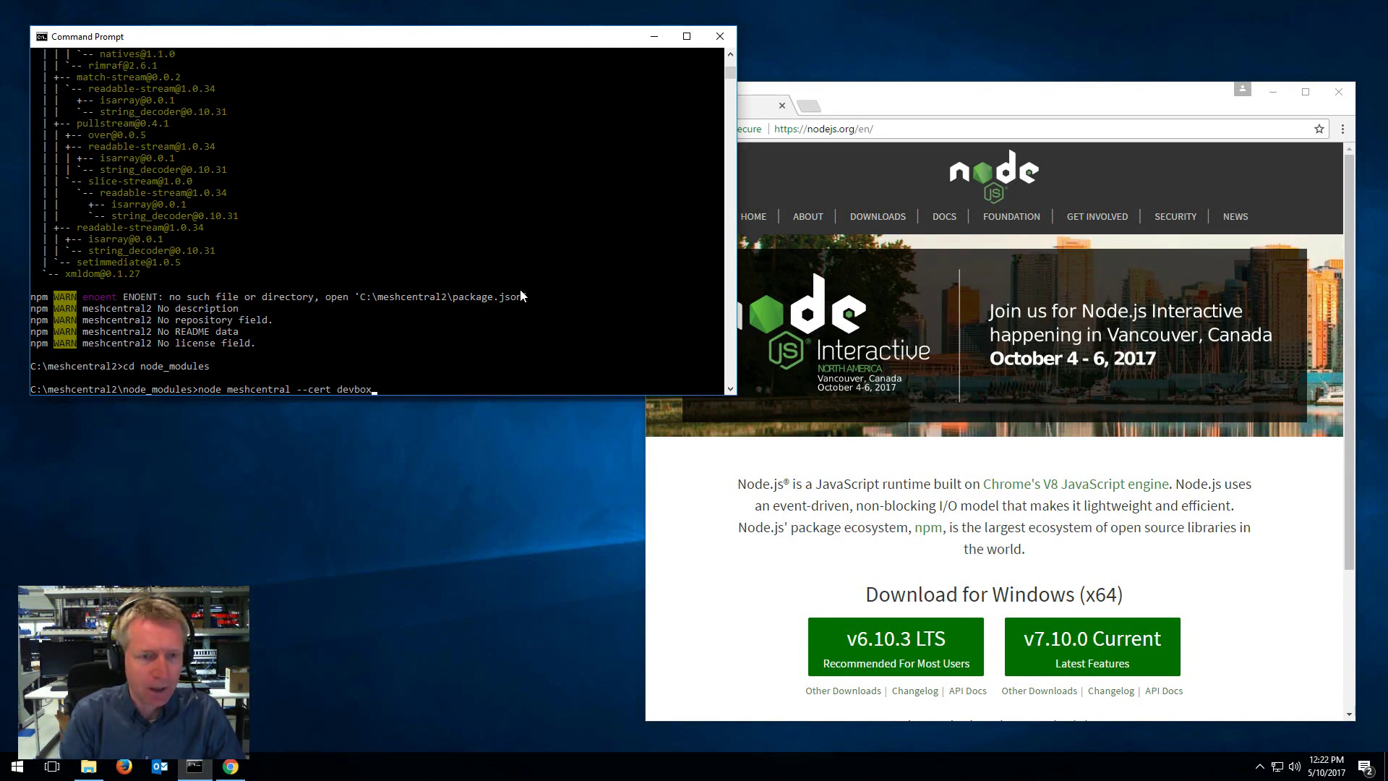
text(.mesh.meshcentral.com)
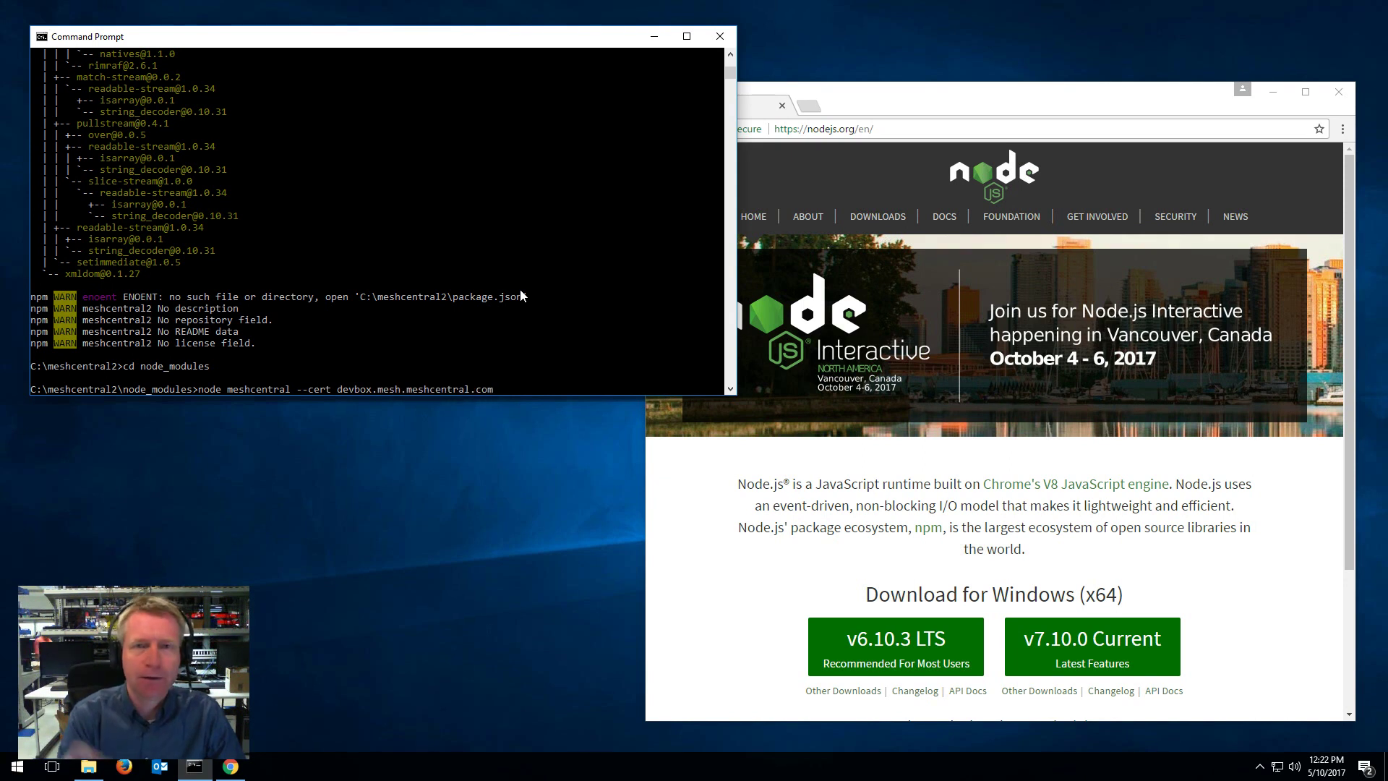
key(Return)
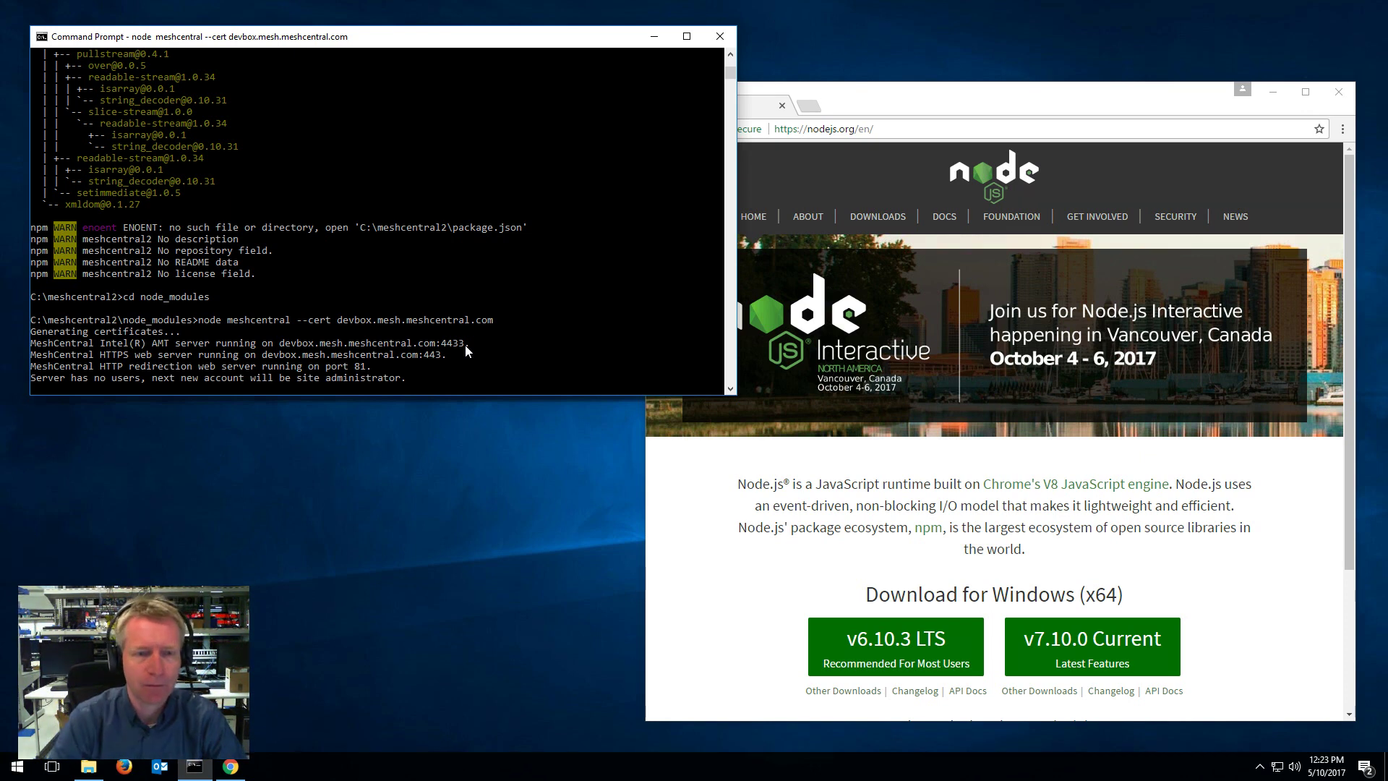
Step: Load localhost:81 in Chrome and expand the certificate warning's advanced details
click(843, 130)
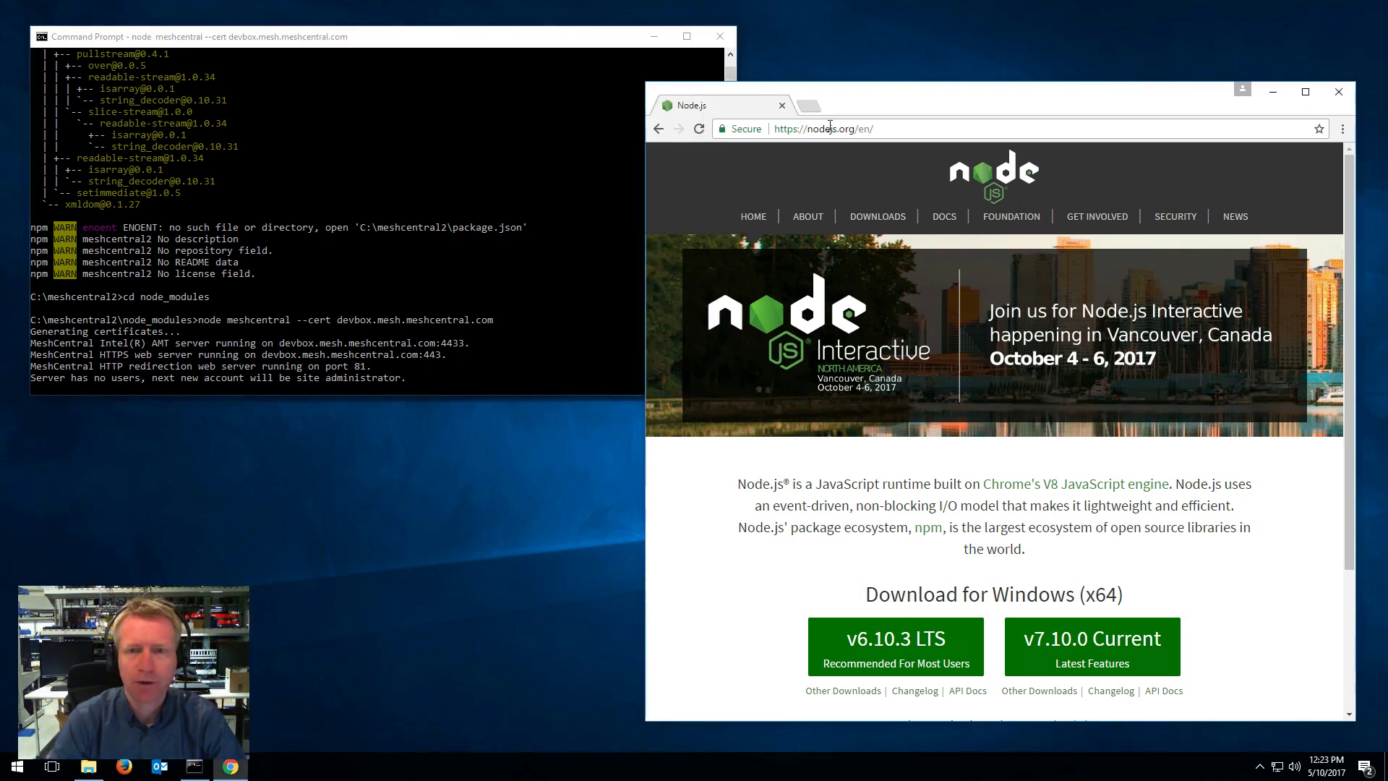
text(localhost:81)
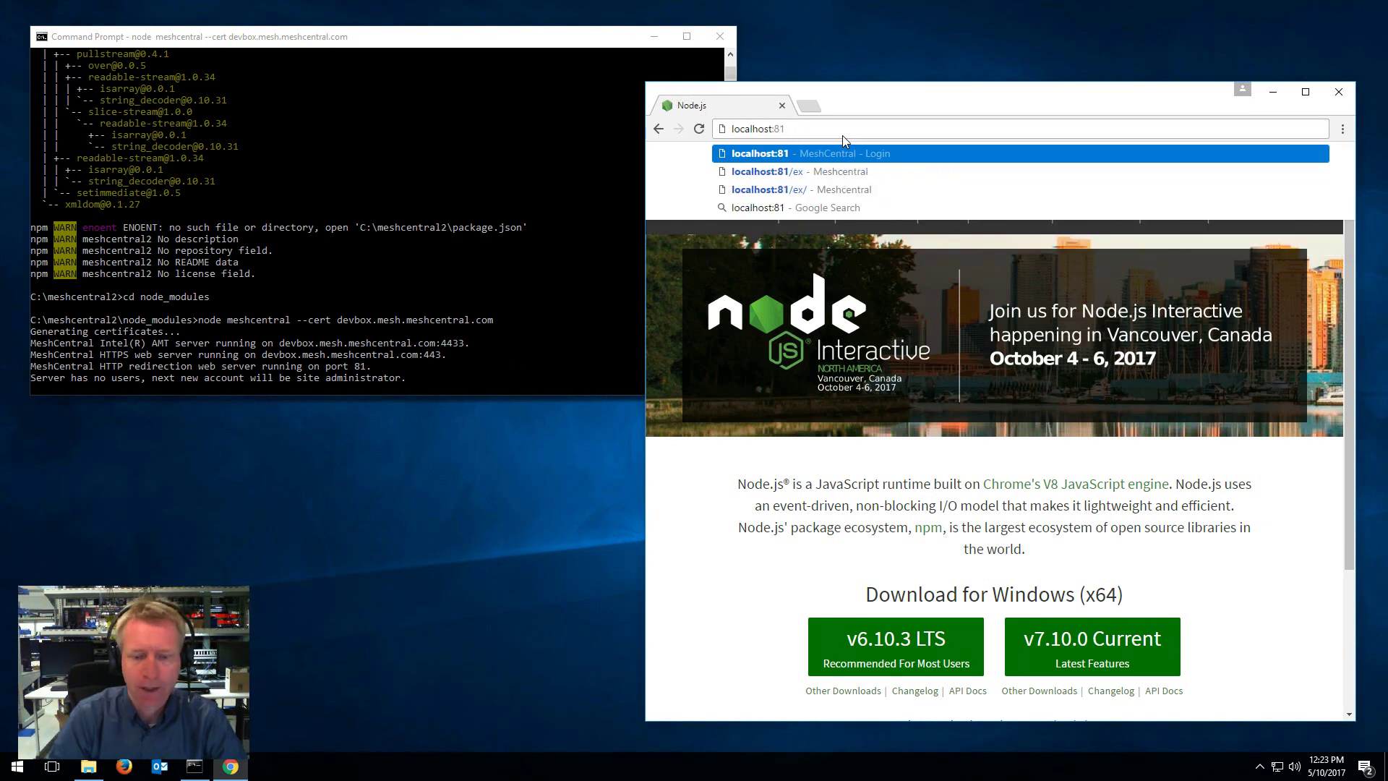
key(Return)
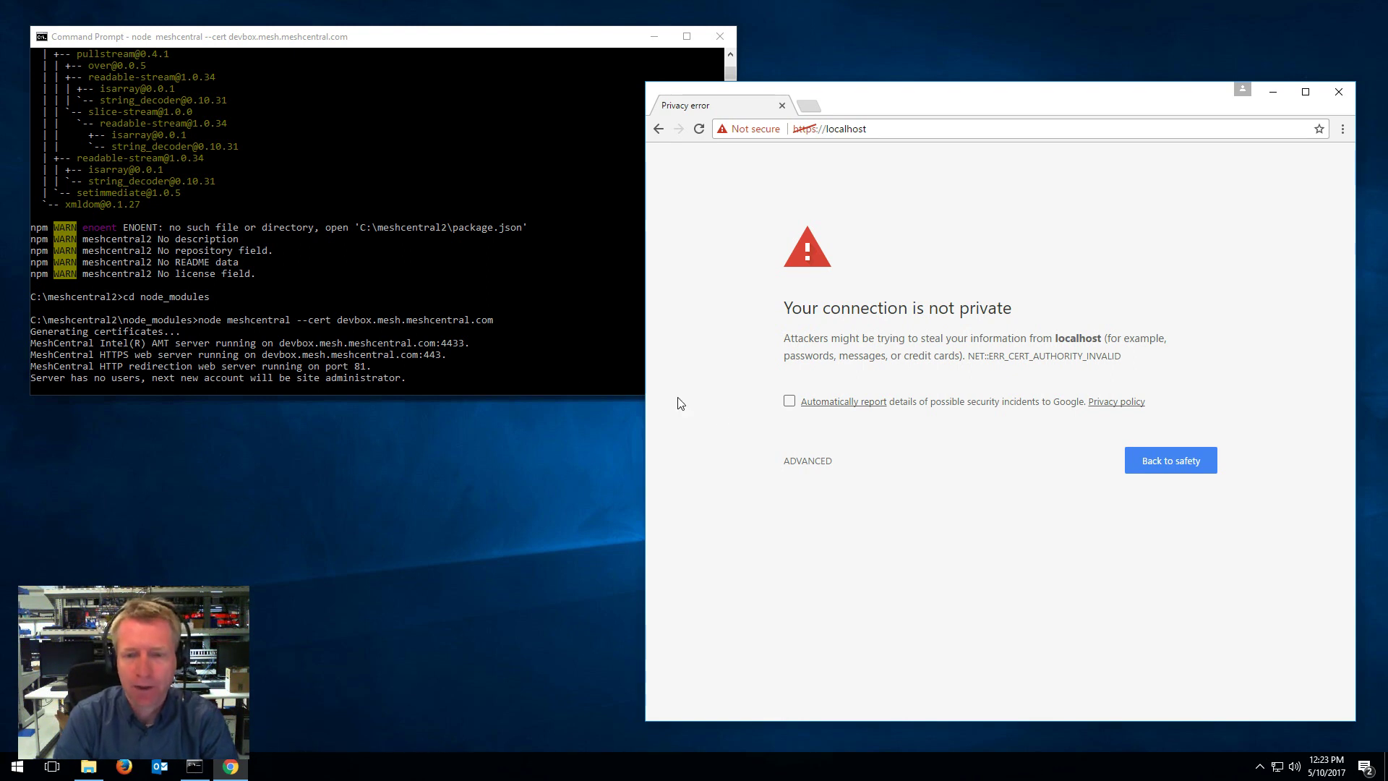
click(824, 466)
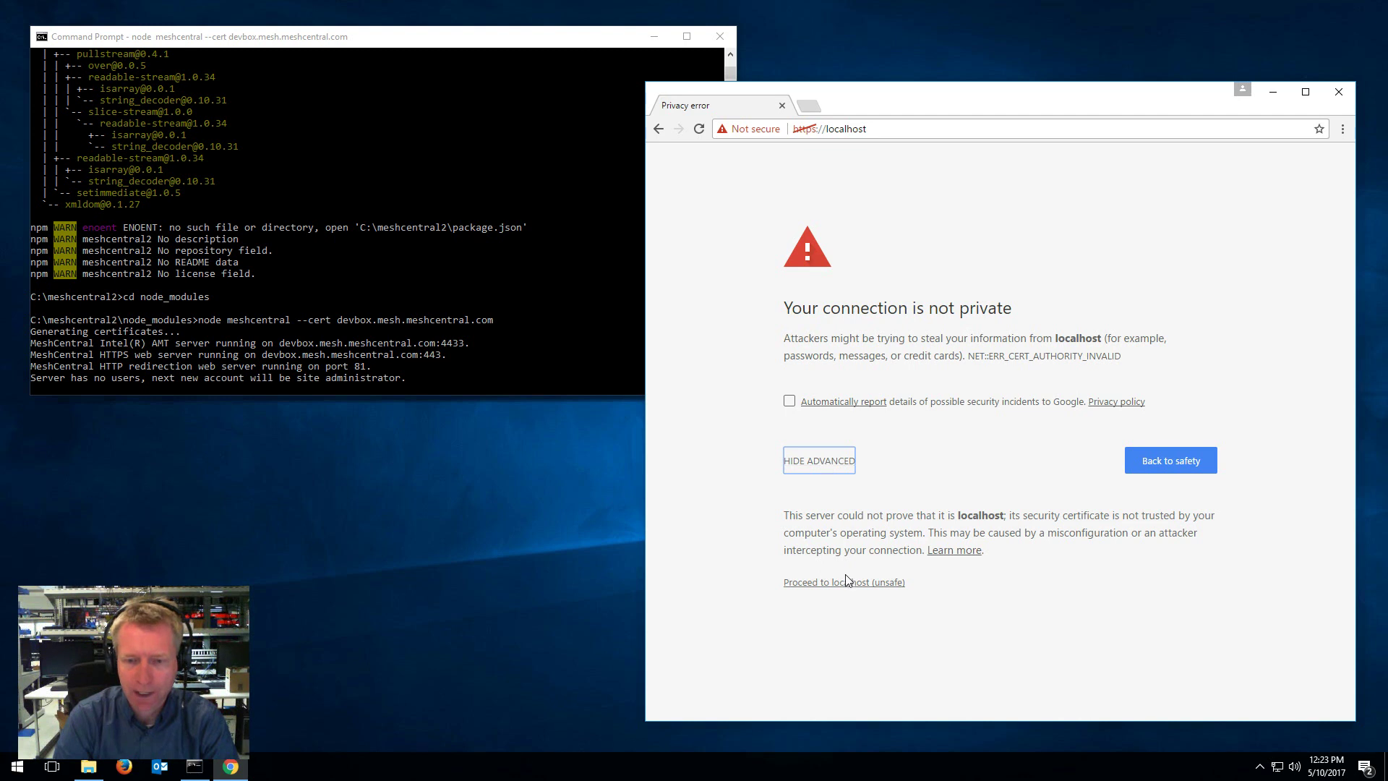
Step: Proceed to localhost despite the unsafe certificate, then bring the server console forward
click(846, 582)
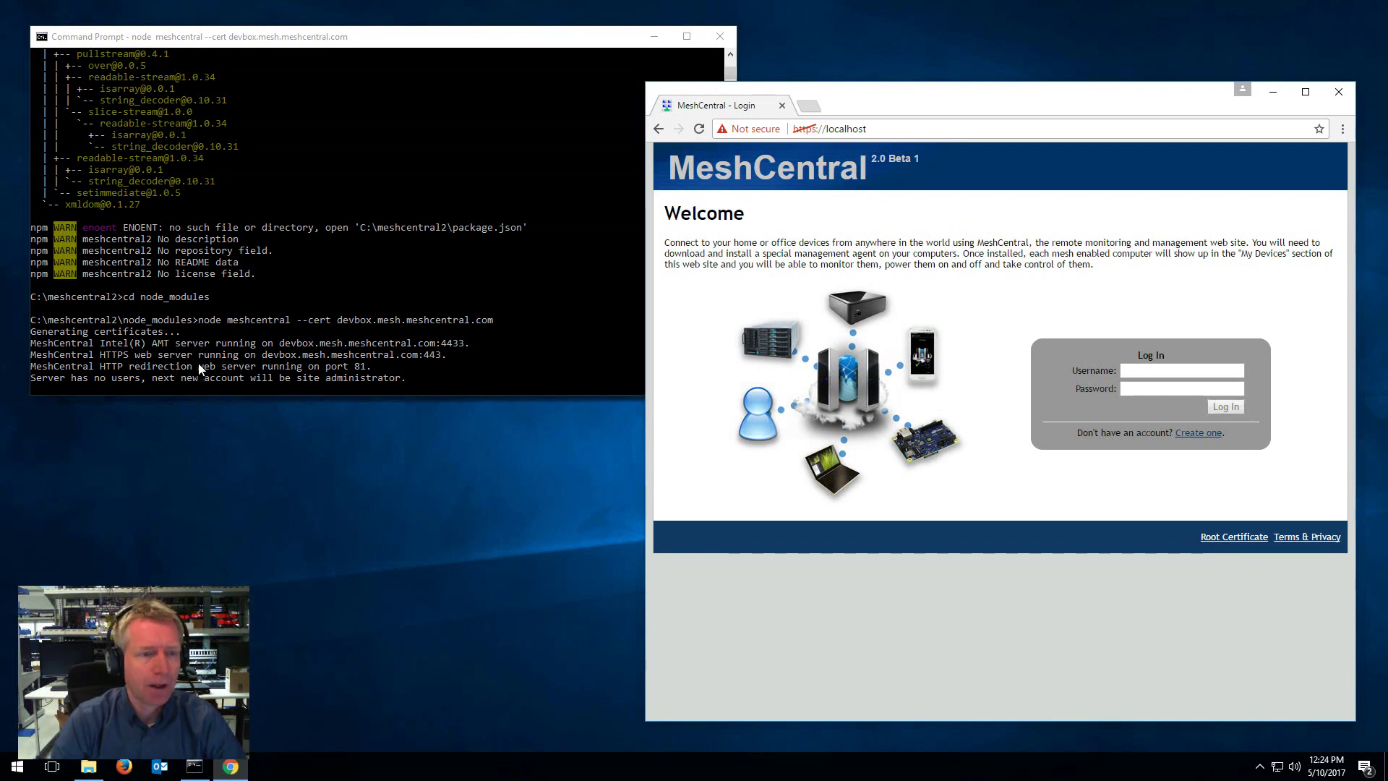
click(42, 383)
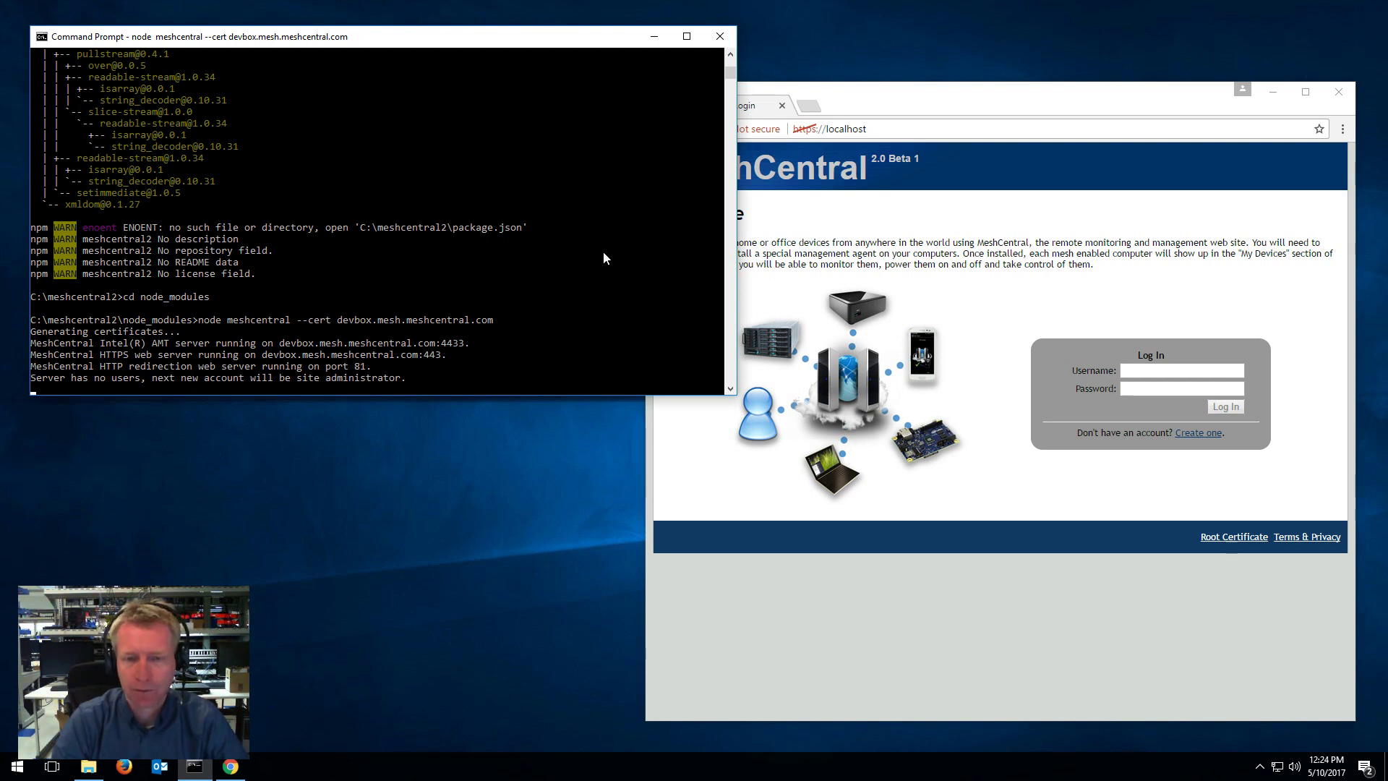
Step: Register a new account with username admin, an email and a confirmed password
click(1024, 504)
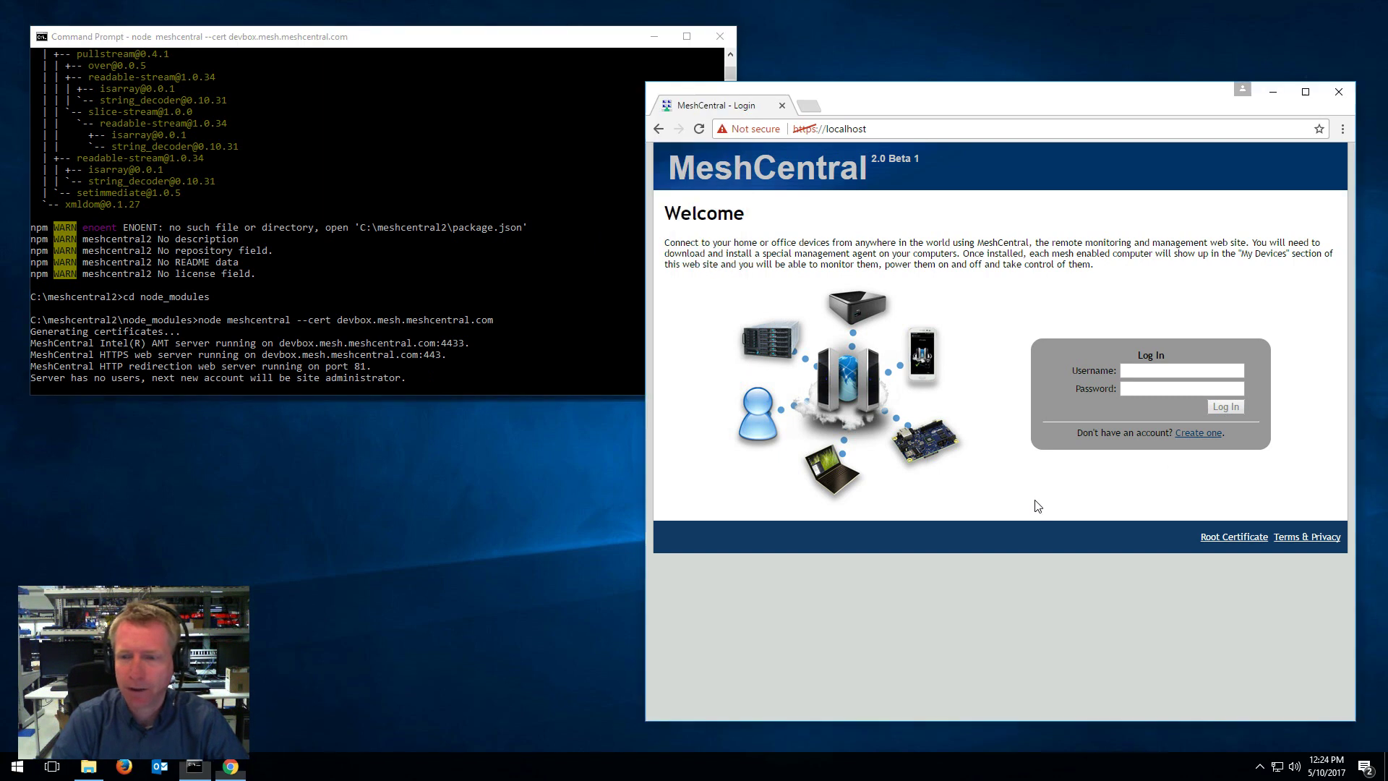
click(1189, 434)
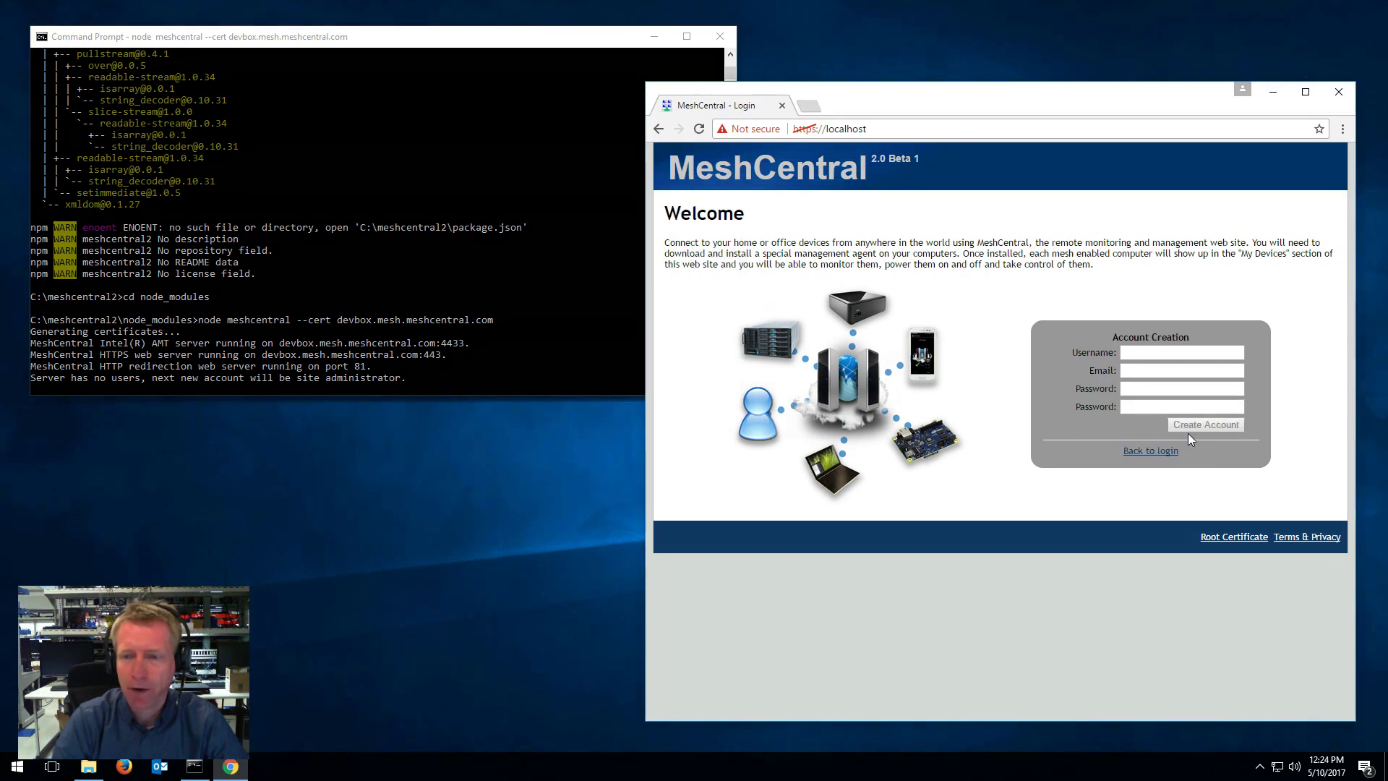
click(1162, 354)
text(admin)
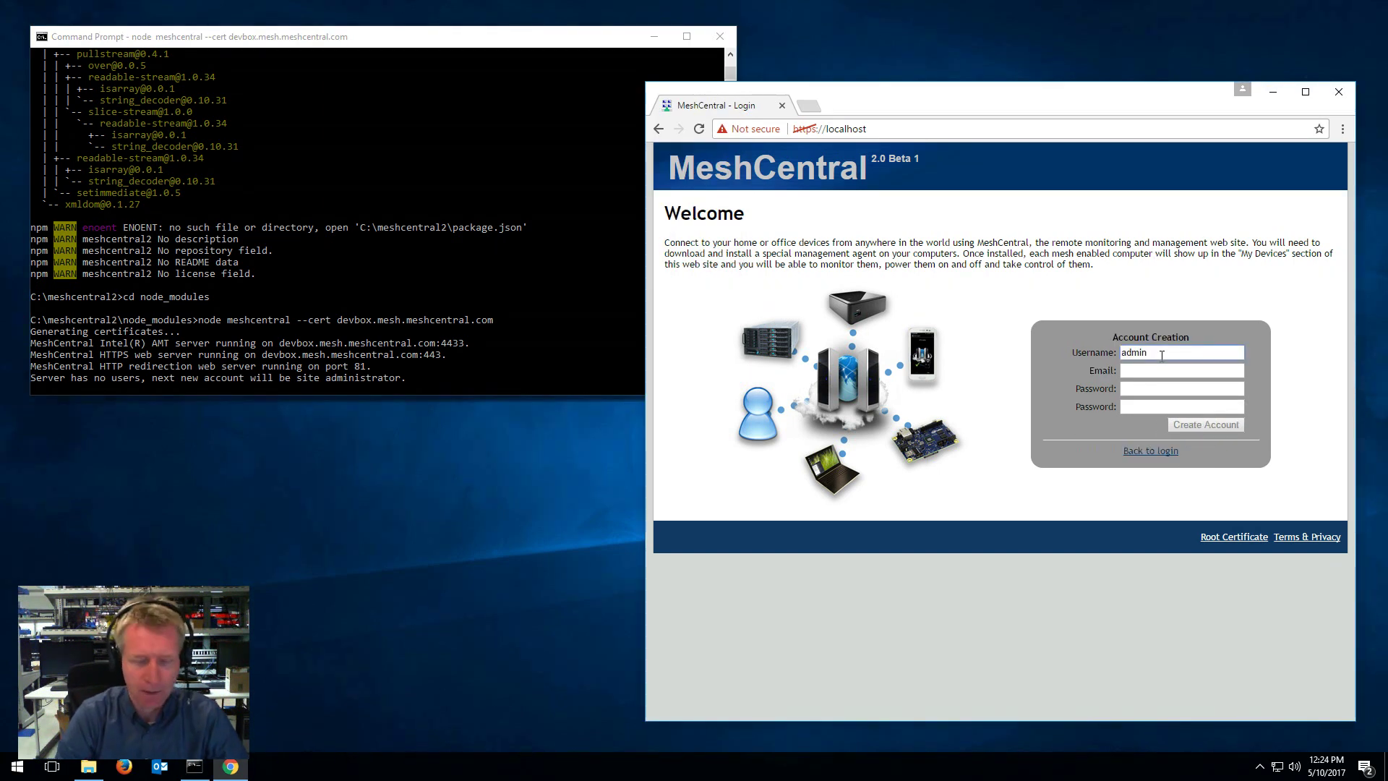
key(Tab)
text(a)
key(Escape)
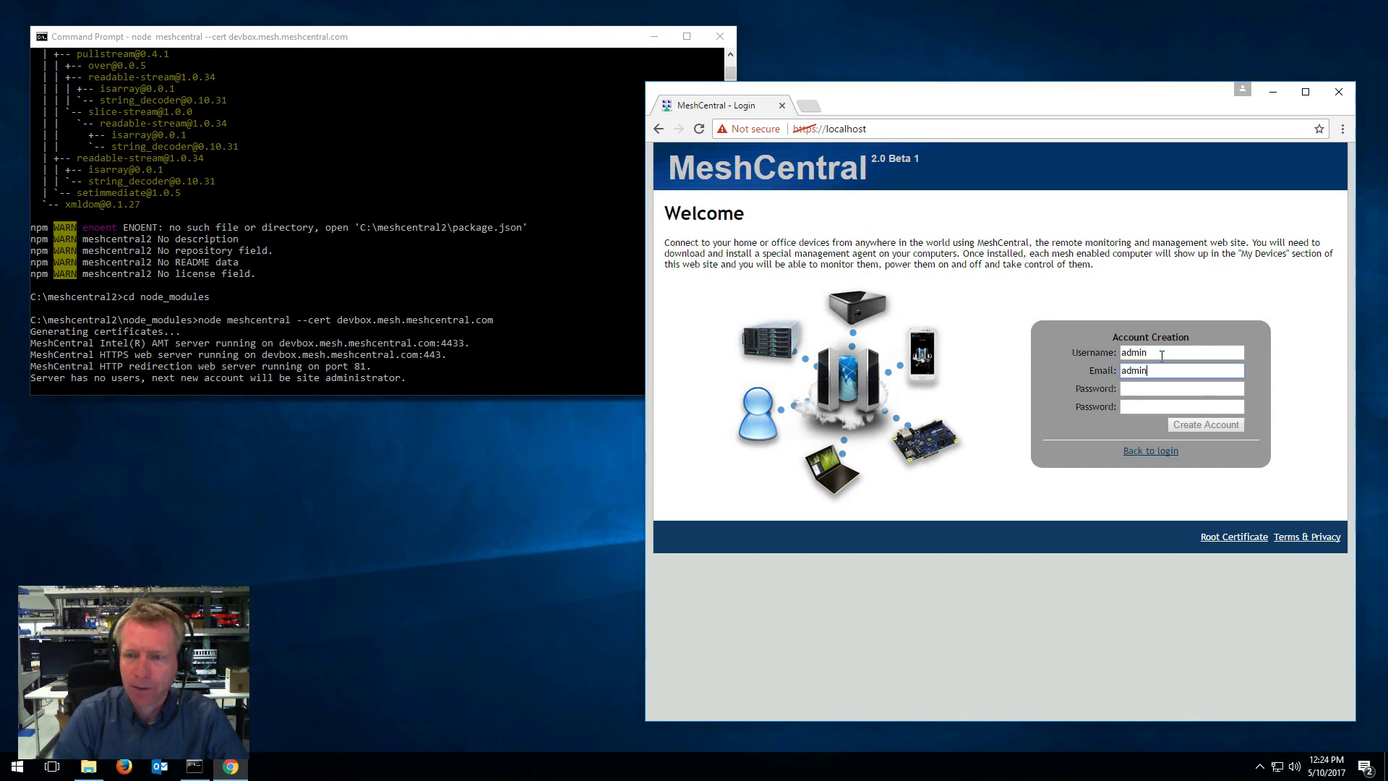
key(Tab)
text(a)
key(Tab)
text(a)
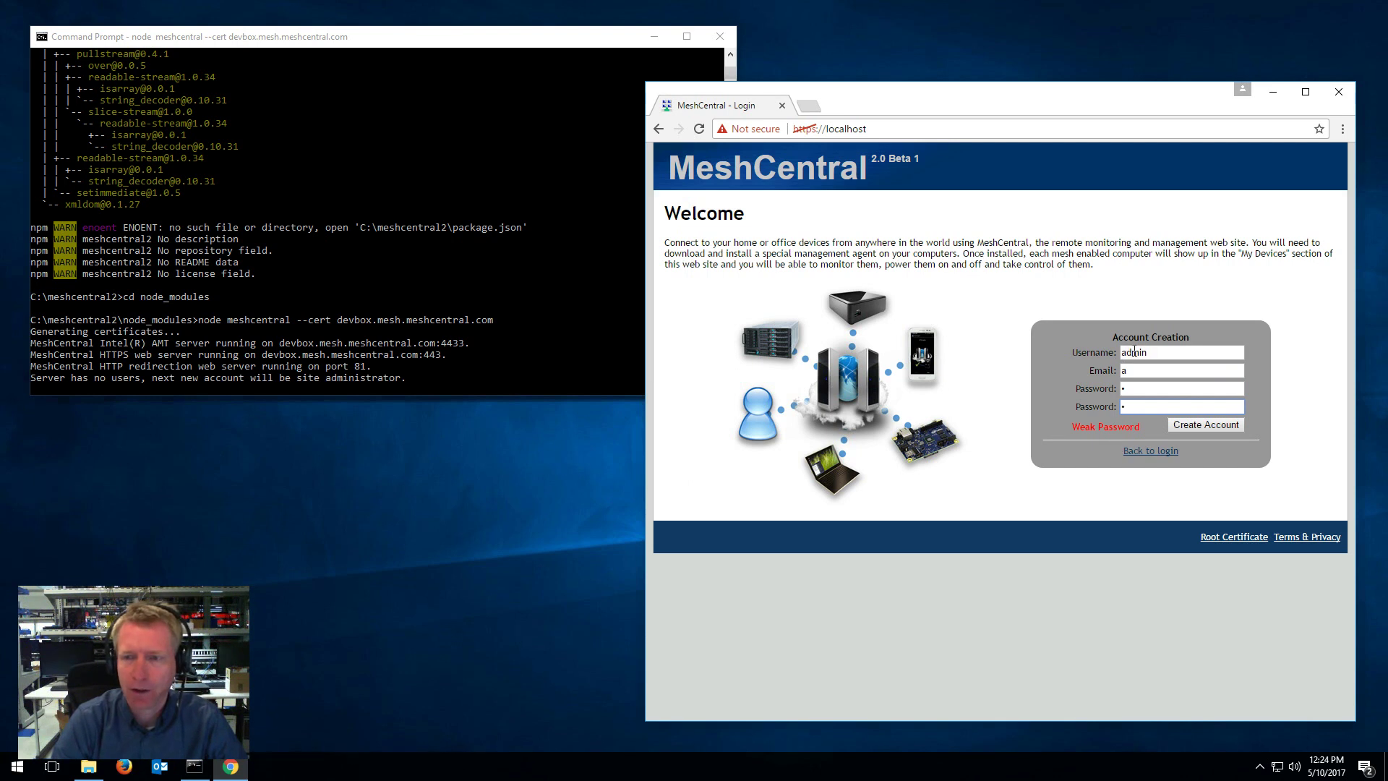
click(1182, 428)
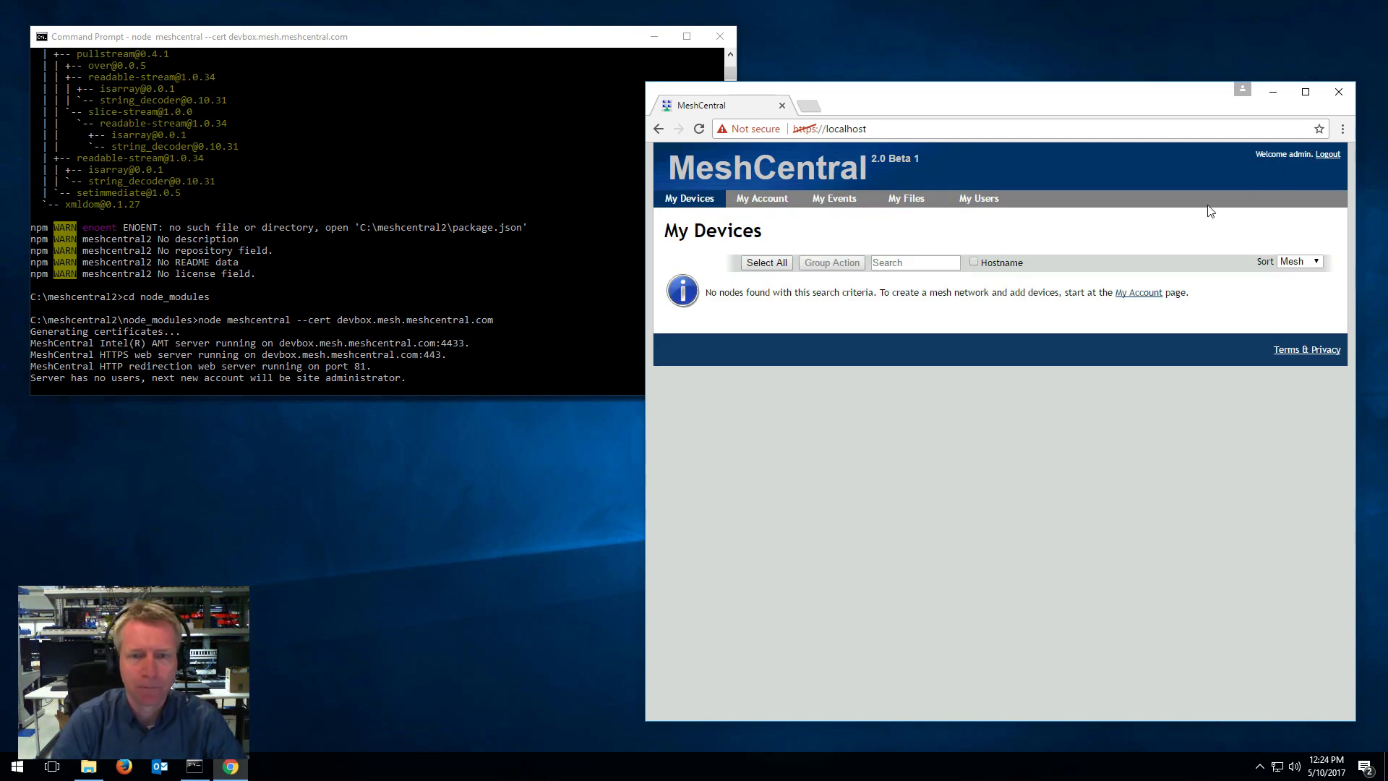
Step: Stop the server and restart it as plain node meshcentral without the --cert option
click(329, 280)
key(ctrl+c)
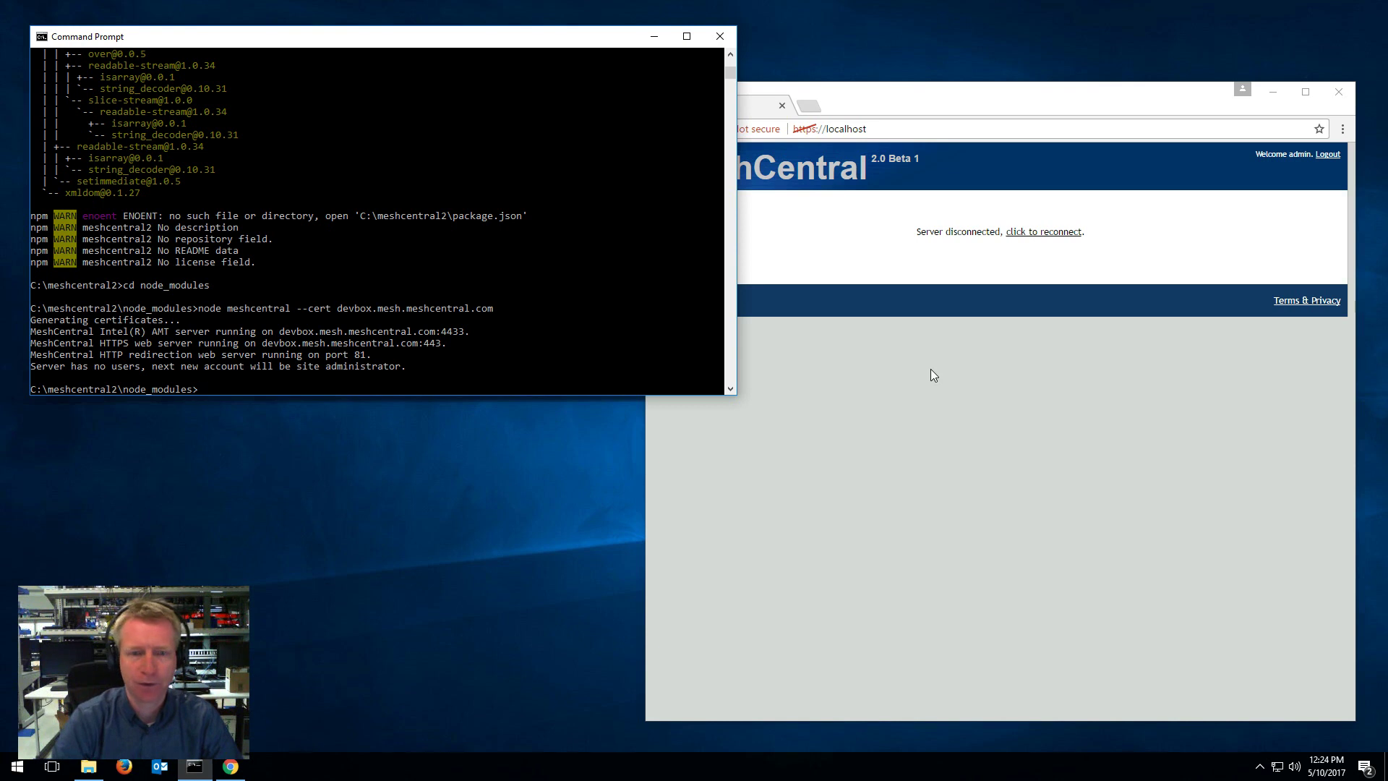
key(Up)
key(BackSpace)
key(BackSpace)
key(BackSpace)
key(BackSpace)
key(BackSpace)
key(BackSpace)
key(BackSpace)
key(BackSpace)
key(BackSpace)
key(BackSpace)
key(BackSpace)
key(BackSpace)
key(BackSpace)
key(BackSpace)
key(BackSpace)
key(BackSpace)
key(BackSpace)
key(BackSpace)
key(BackSpace)
key(BackSpace)
key(BackSpace)
key(BackSpace)
key(BackSpace)
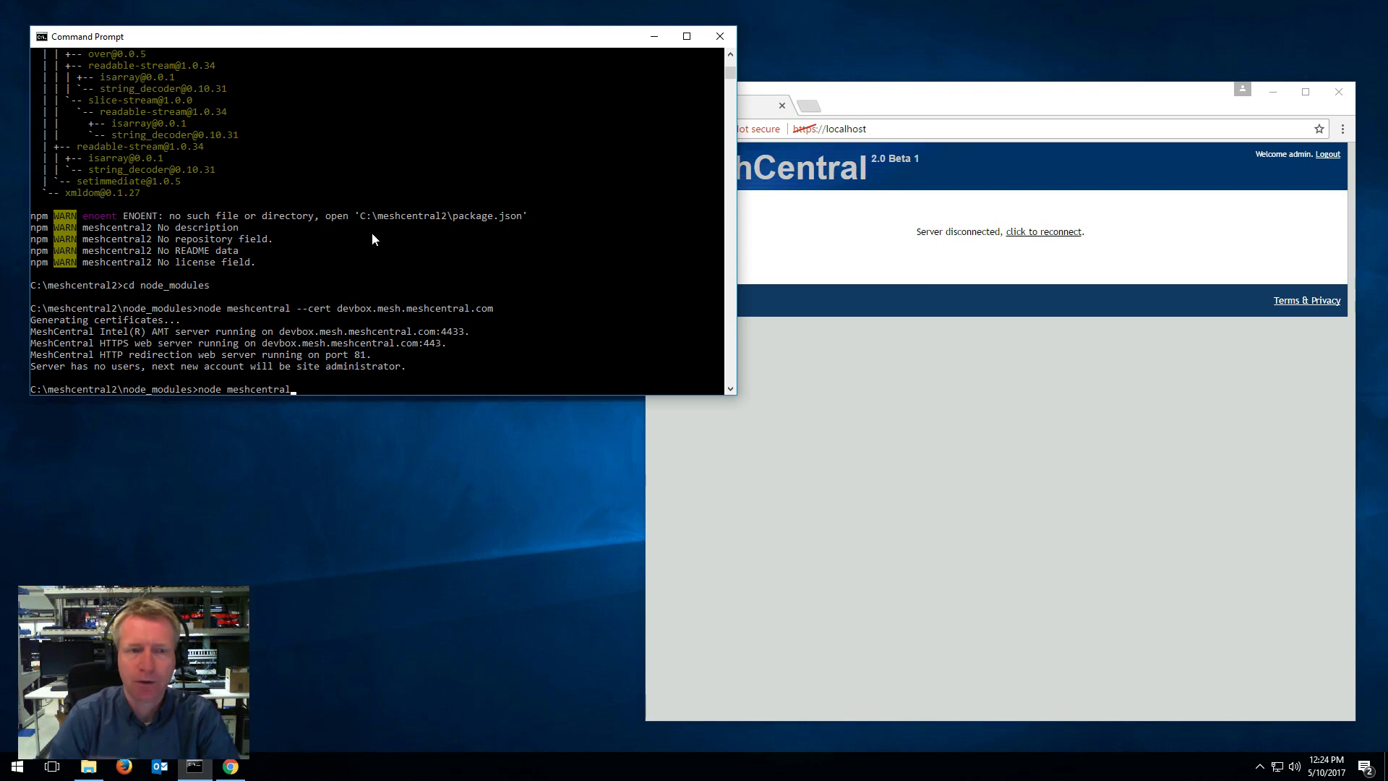
key(Return)
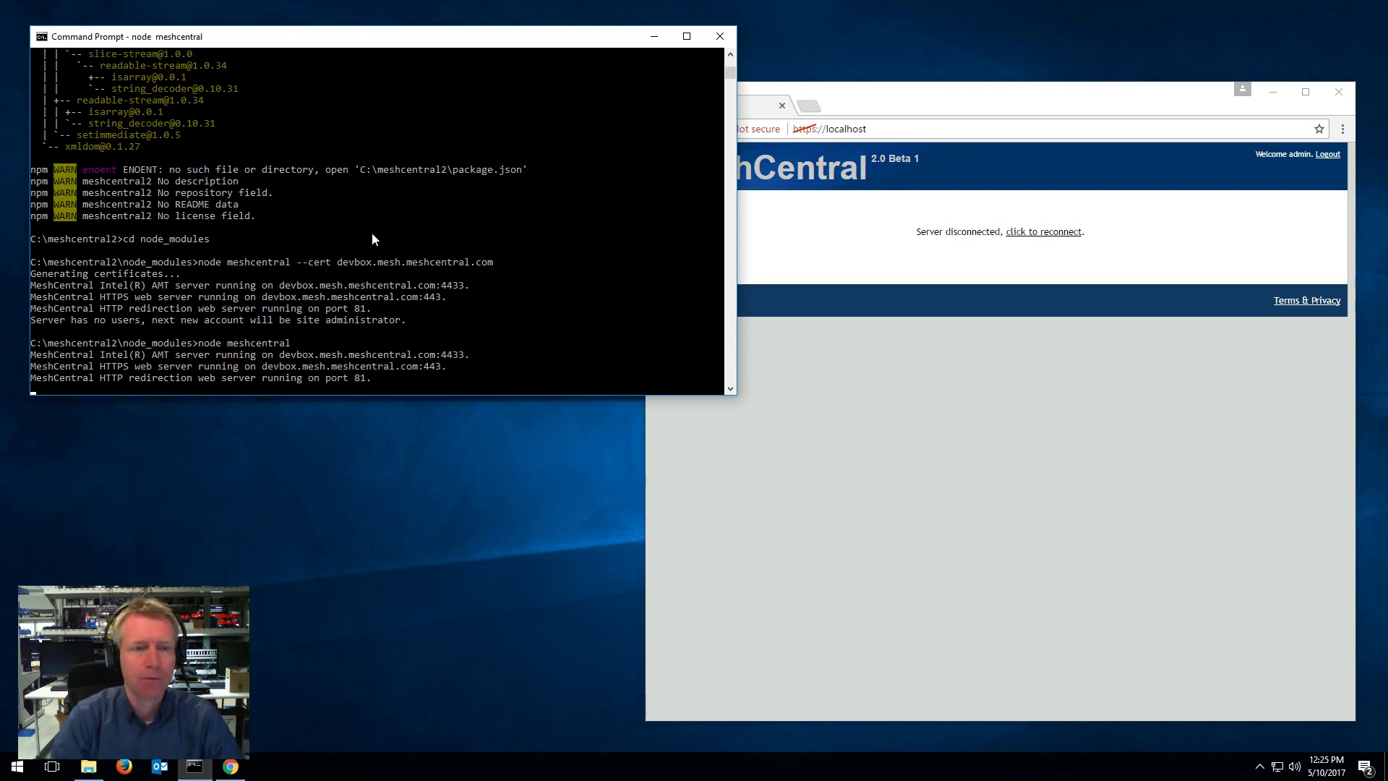
click(994, 456)
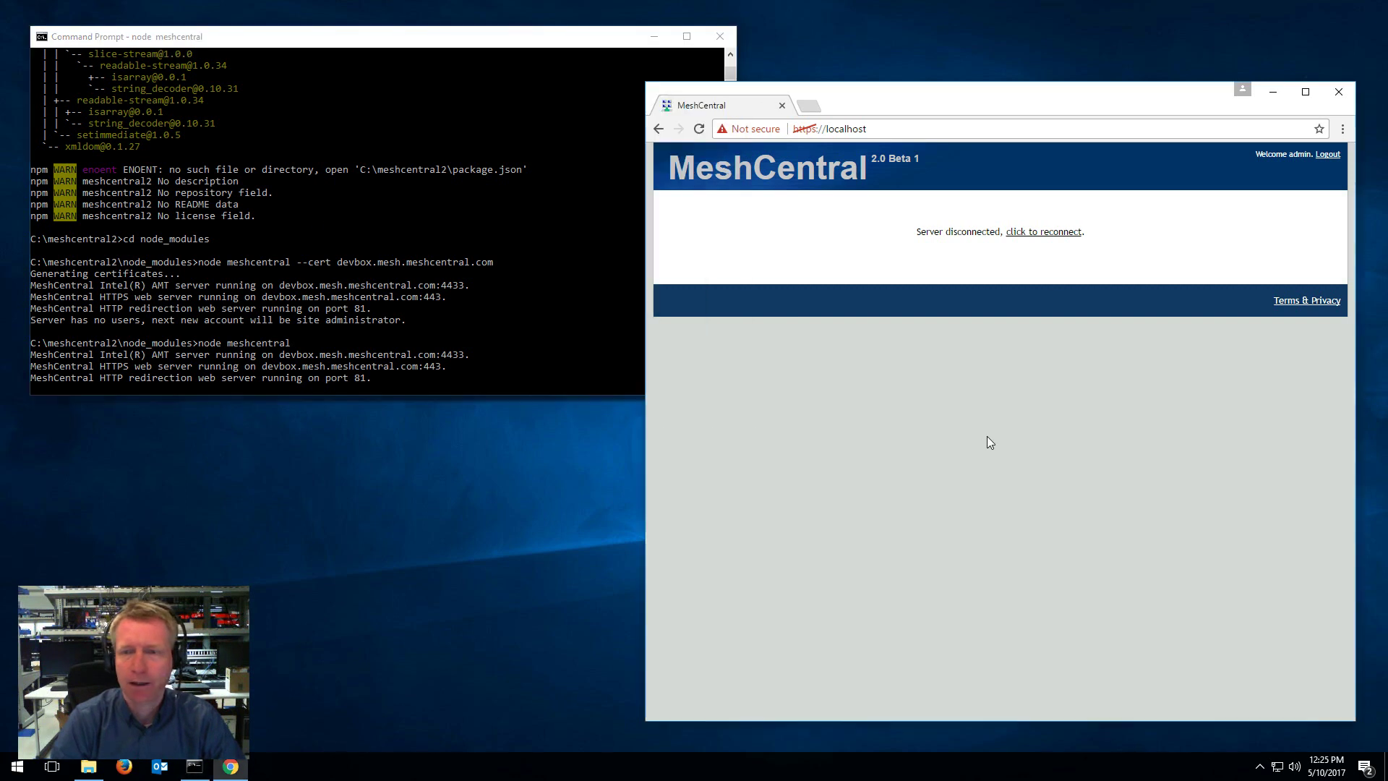
Step: Reconnect to the restarted server and log in again as admin using the saved credentials
click(1049, 233)
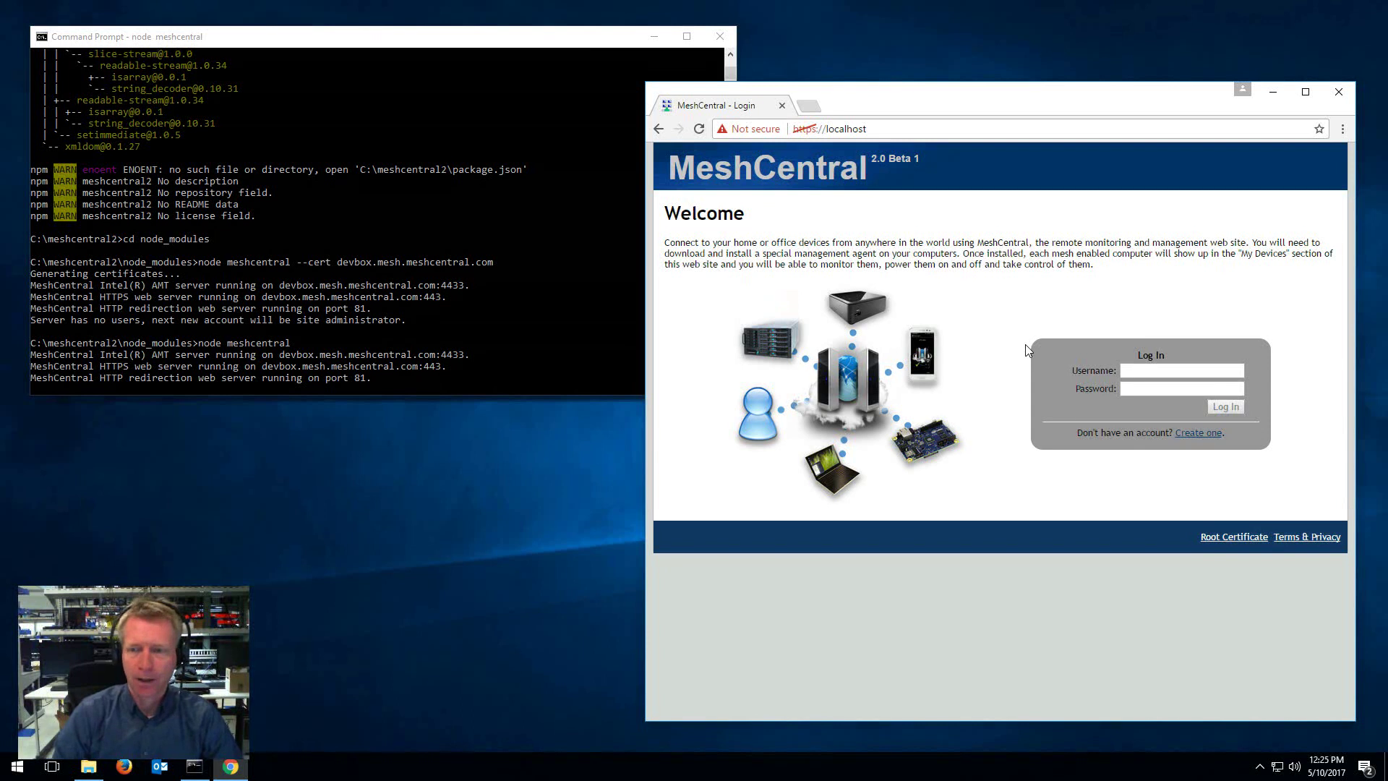
click(1150, 370)
text(admin)
click(1141, 387)
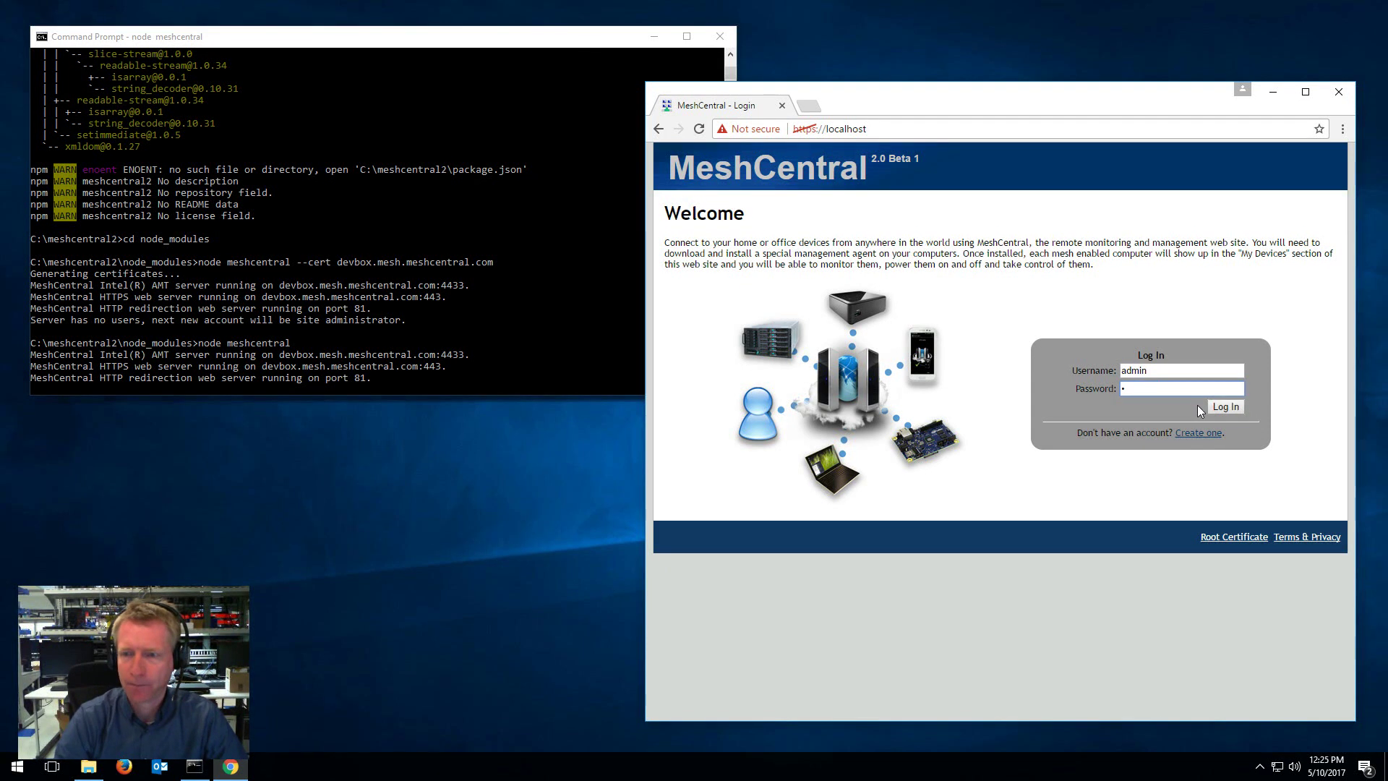
click(1221, 407)
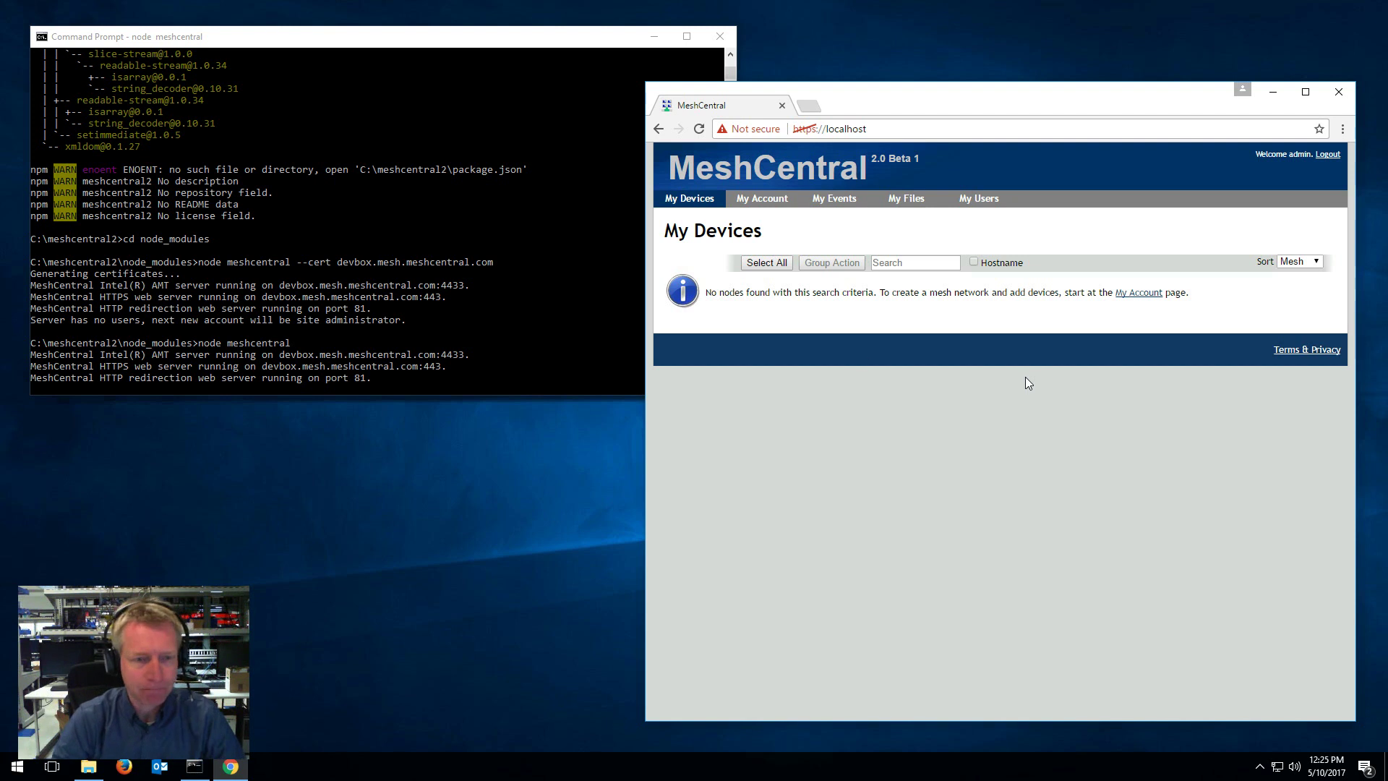
Step: Restart the server as node meshcentral --user admin and reconnect the browser page
click(516, 294)
key(ctrl+c)
key(Up)
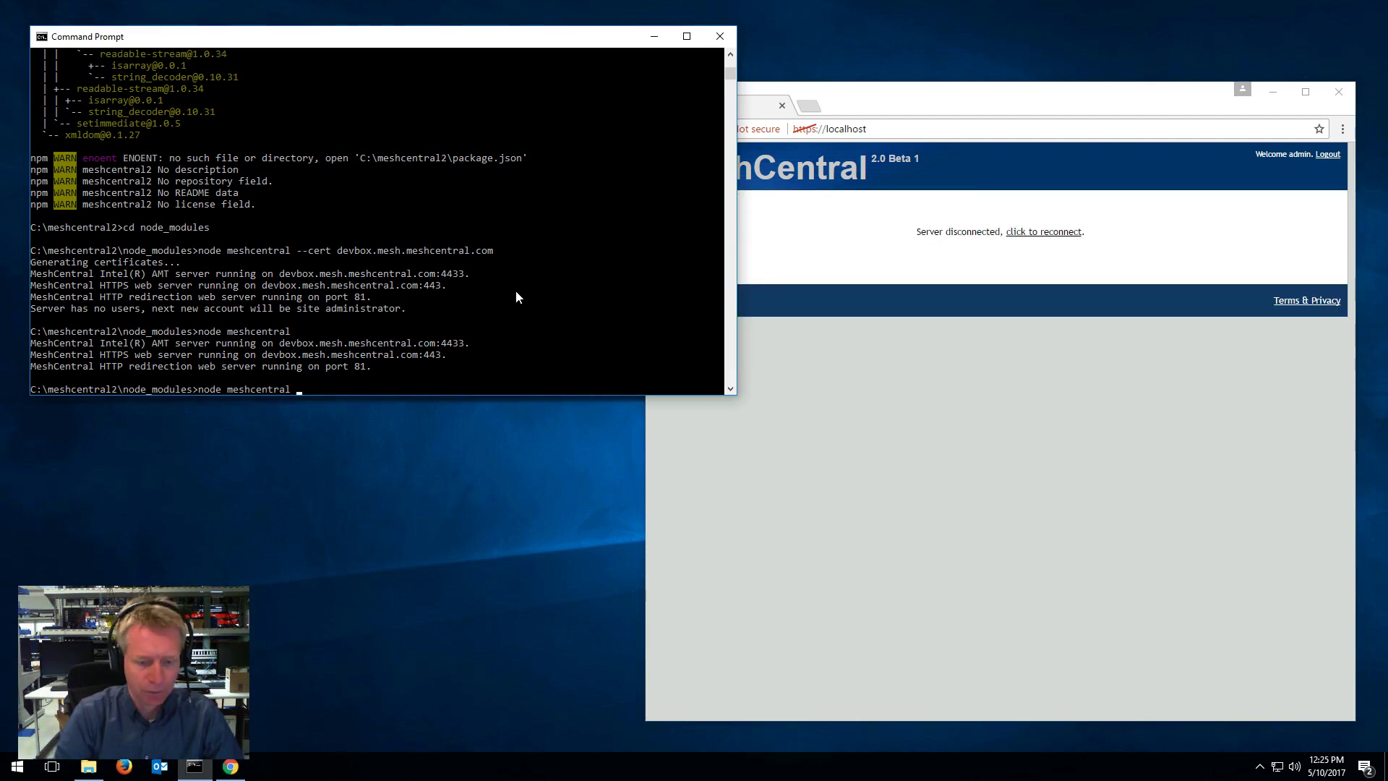
text(--user a)
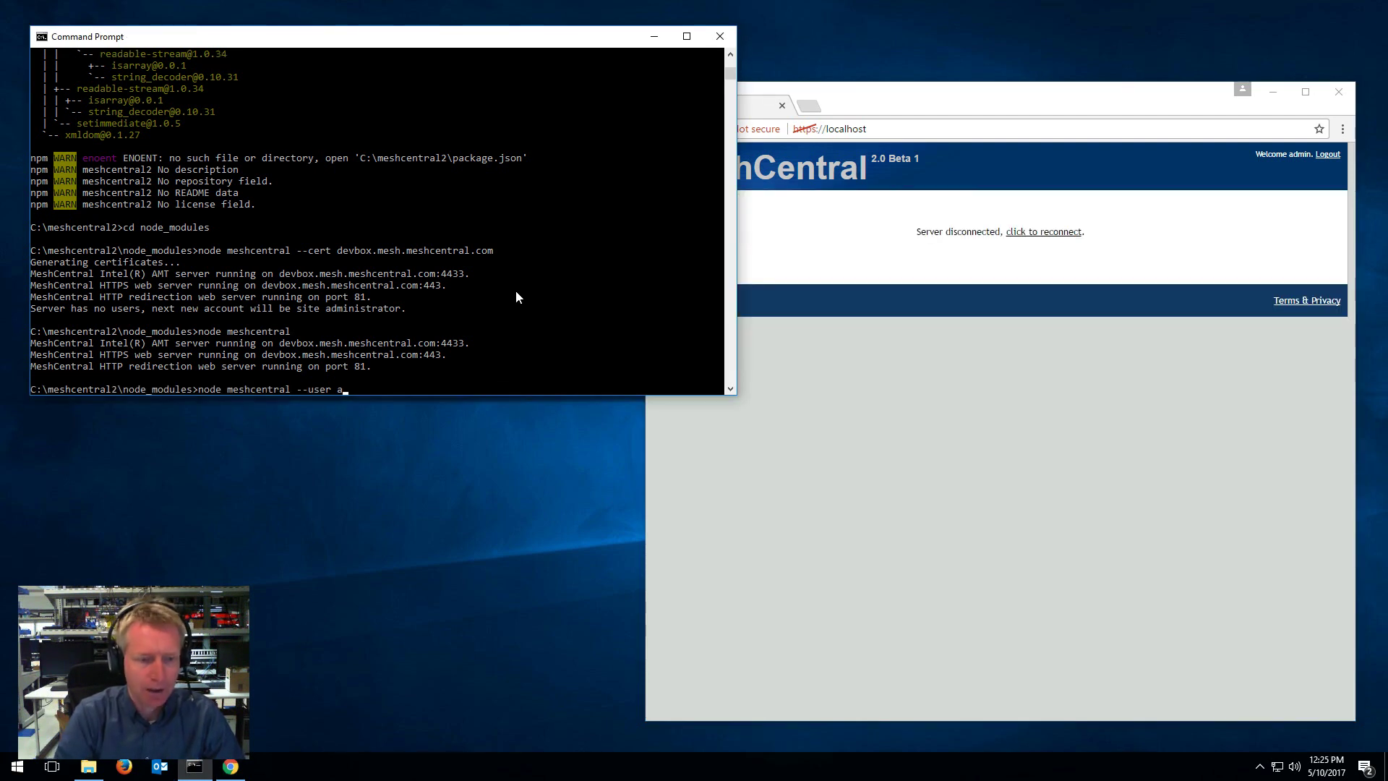
text(dmin)
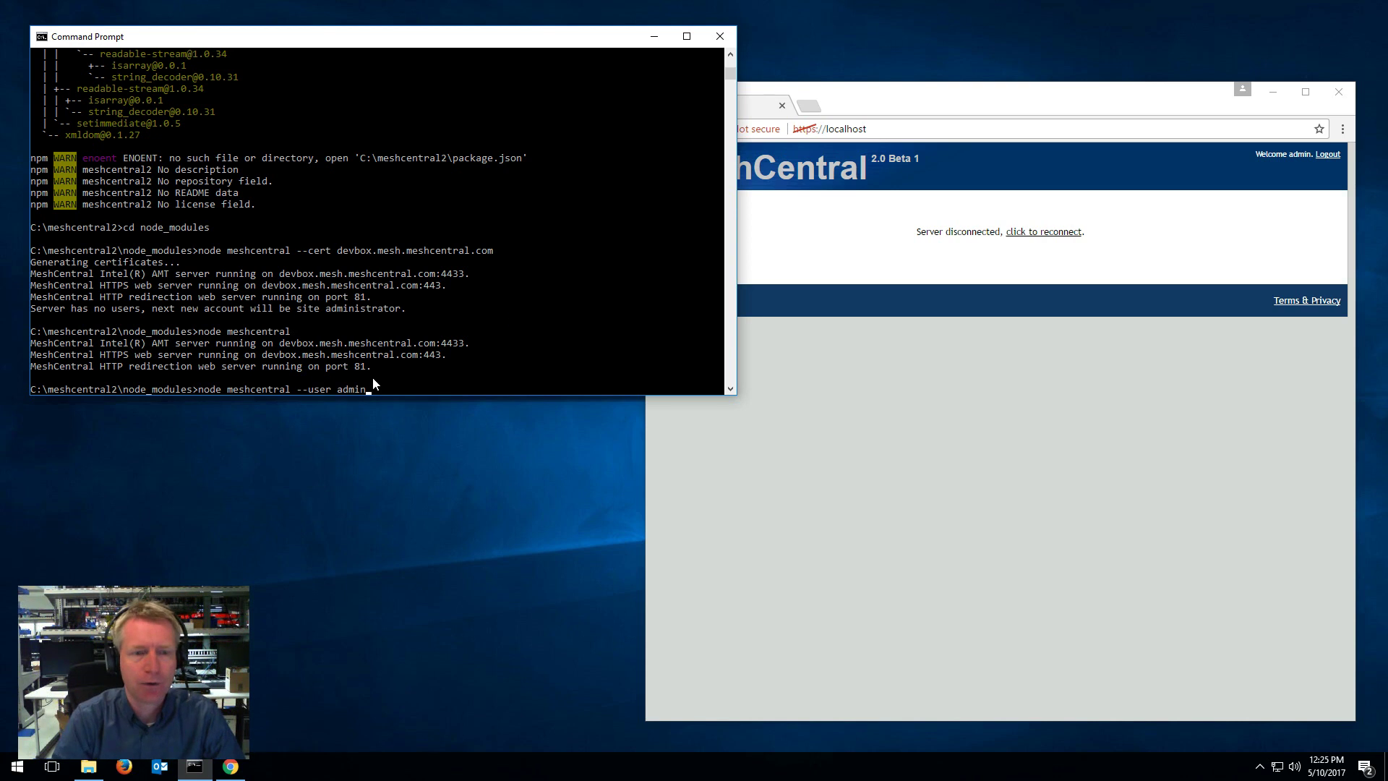
key(Return)
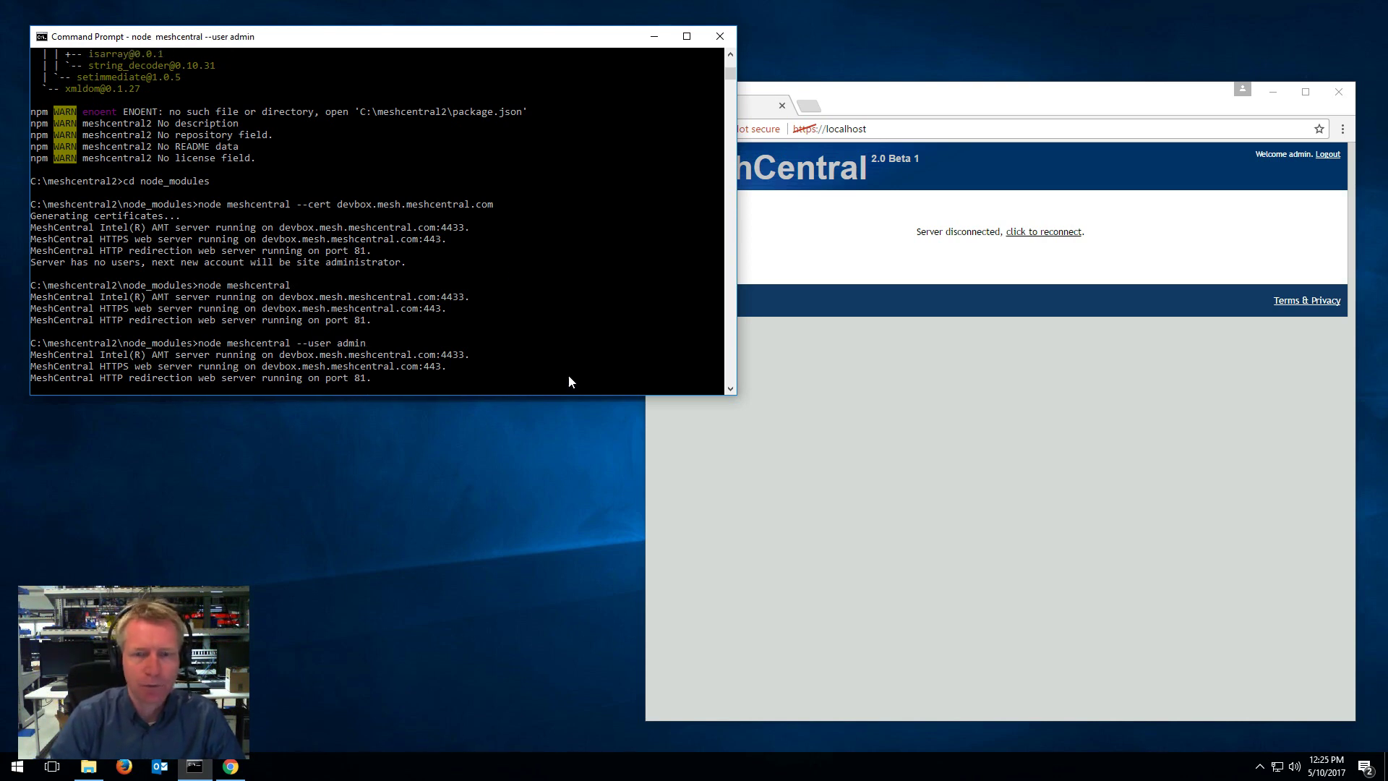
click(987, 285)
click(1017, 237)
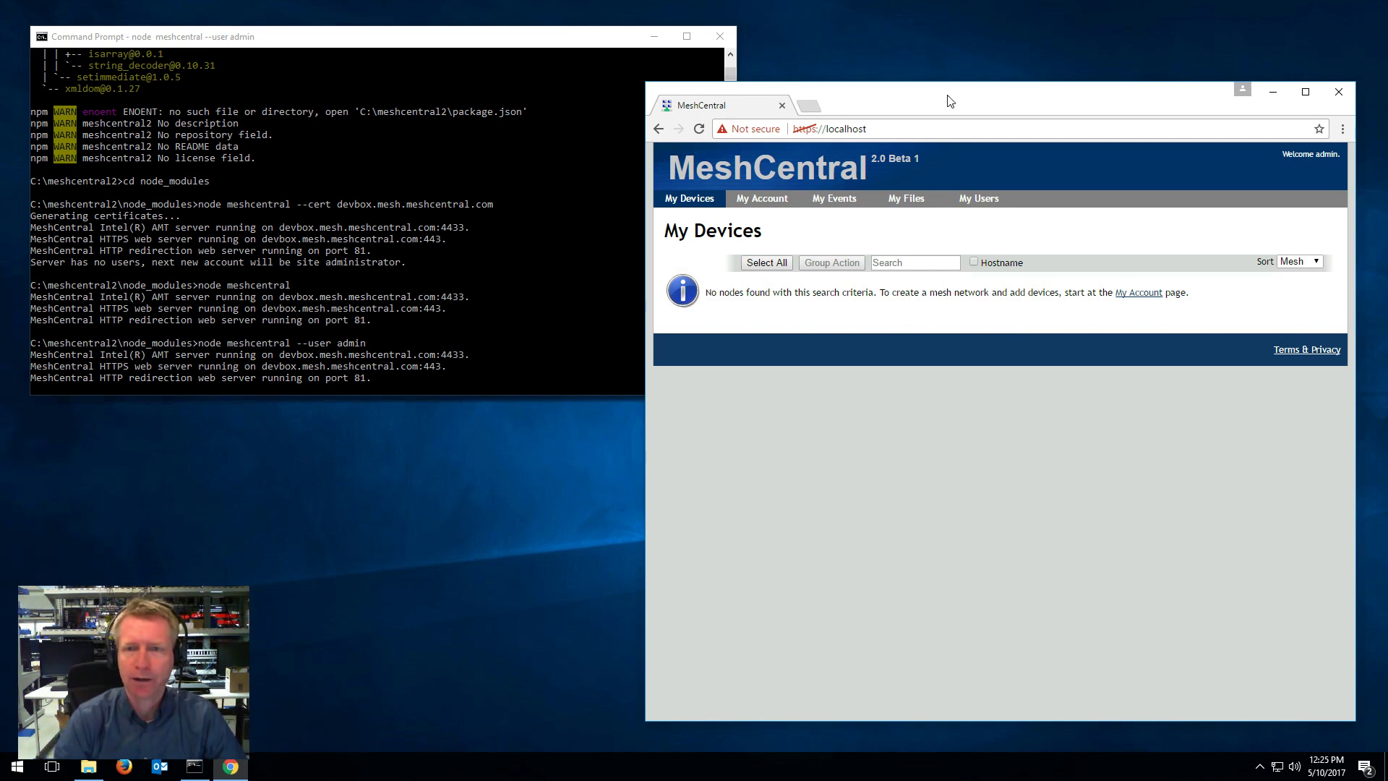
drag(947, 99, 811, 89)
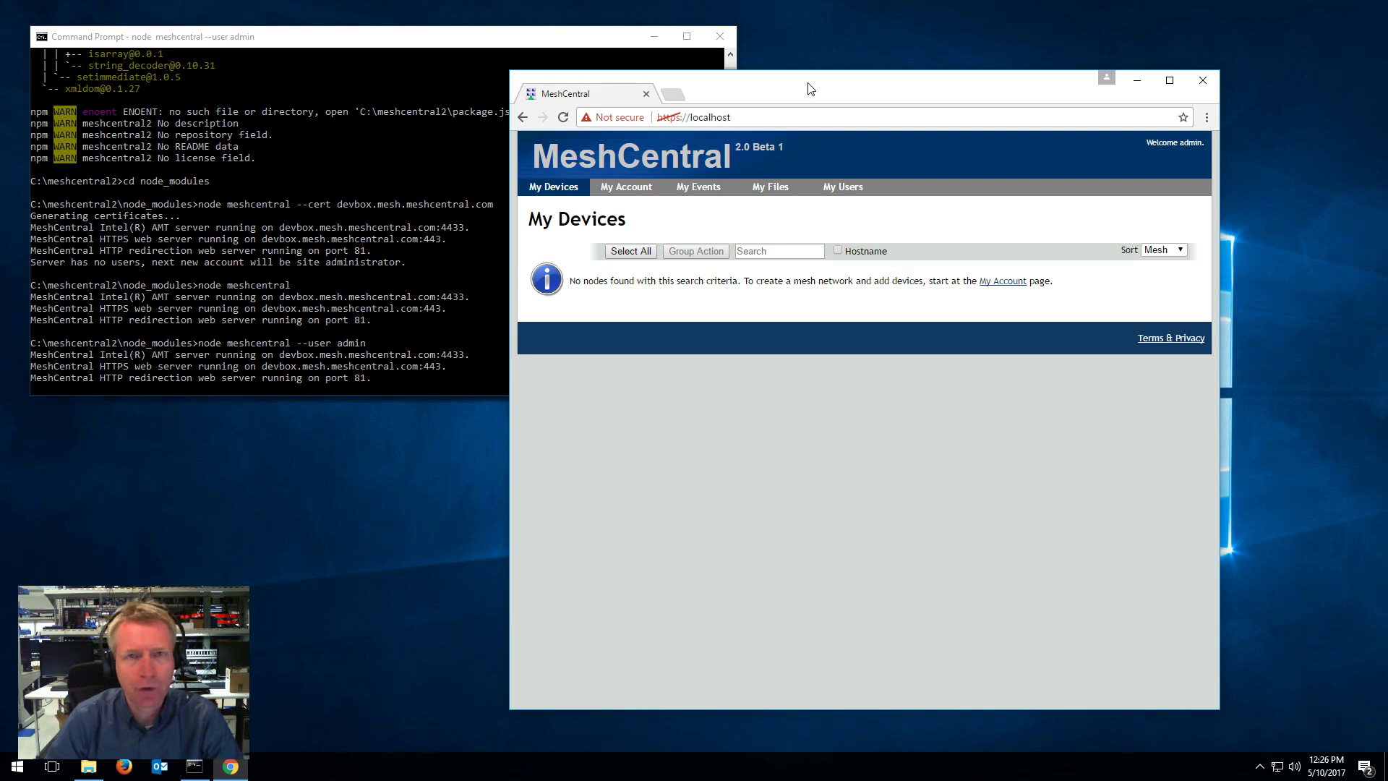
Step: Drag HousePartyBanner.png into the My Files folder on the My Files page
click(778, 187)
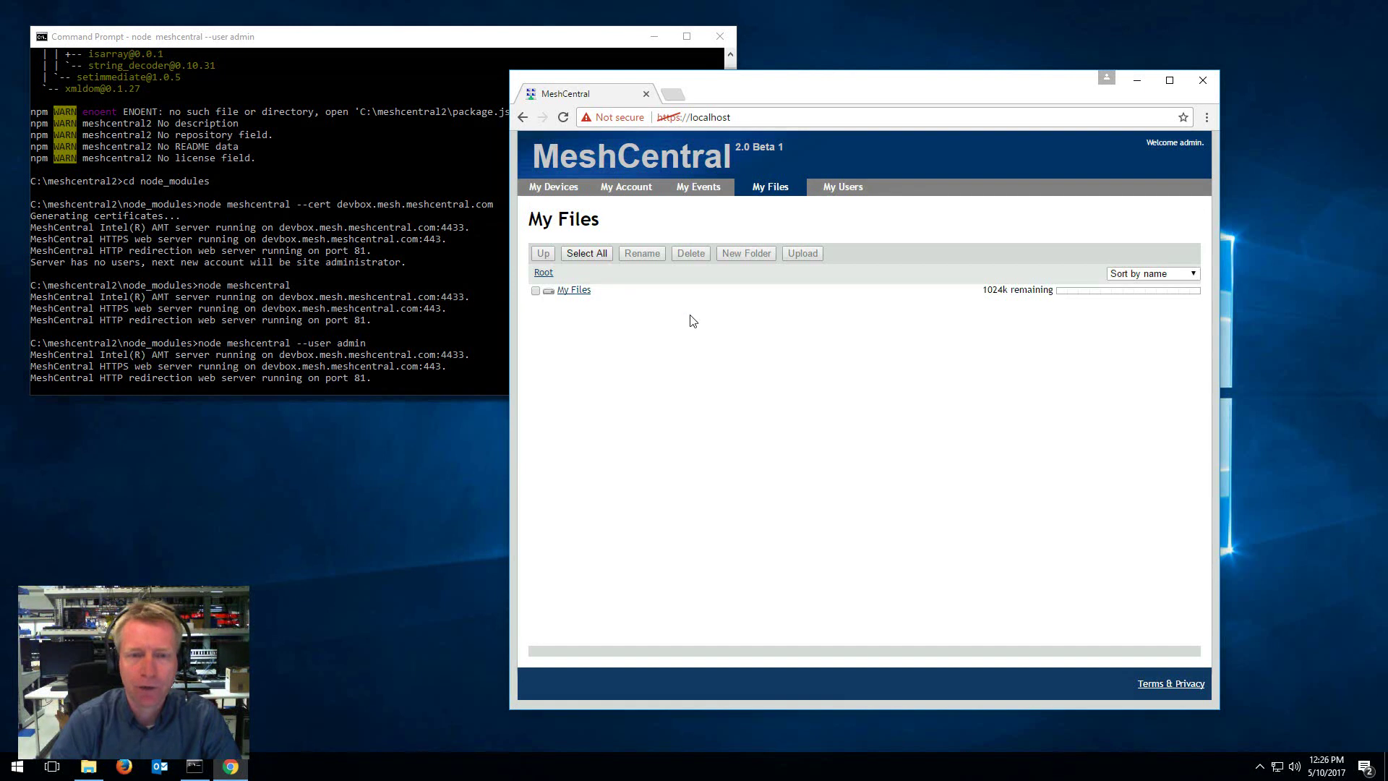
click(584, 294)
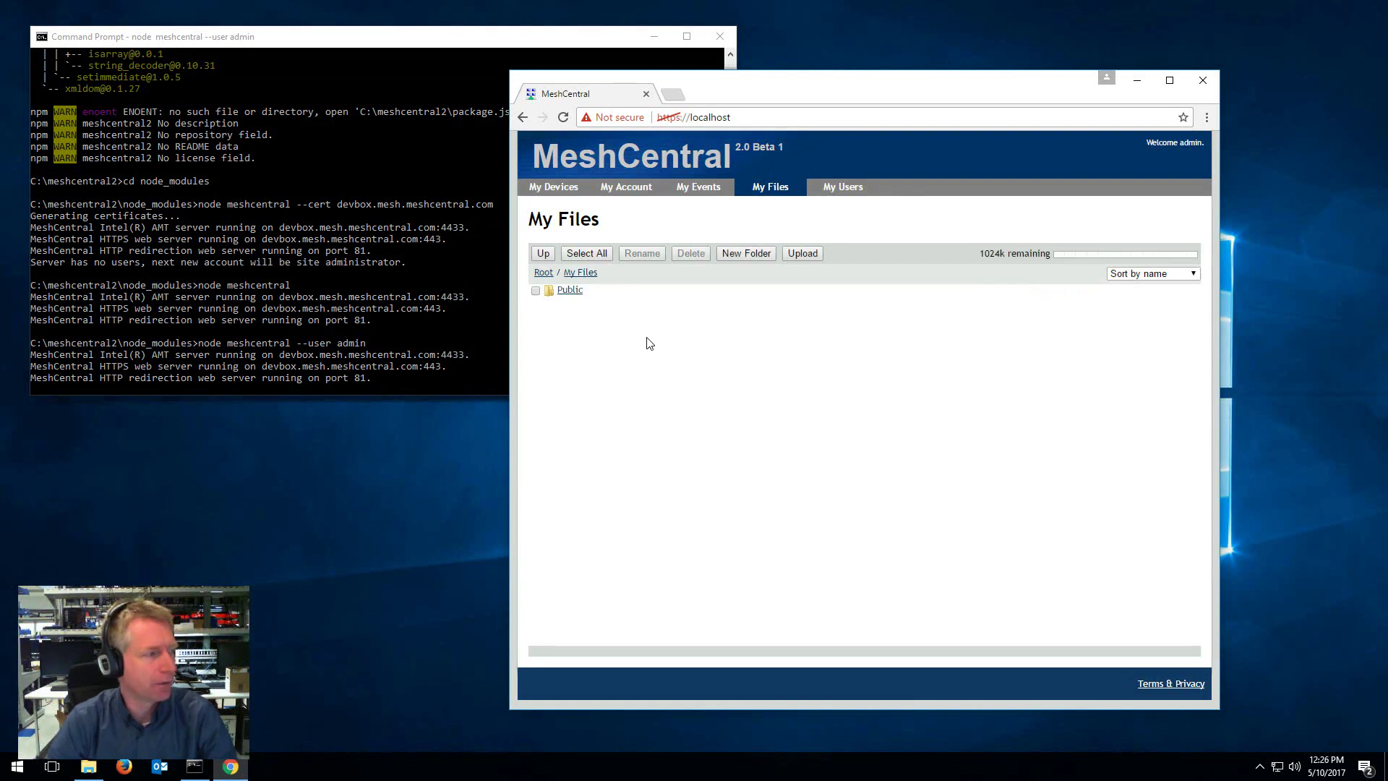
drag(1387, 362, 719, 358)
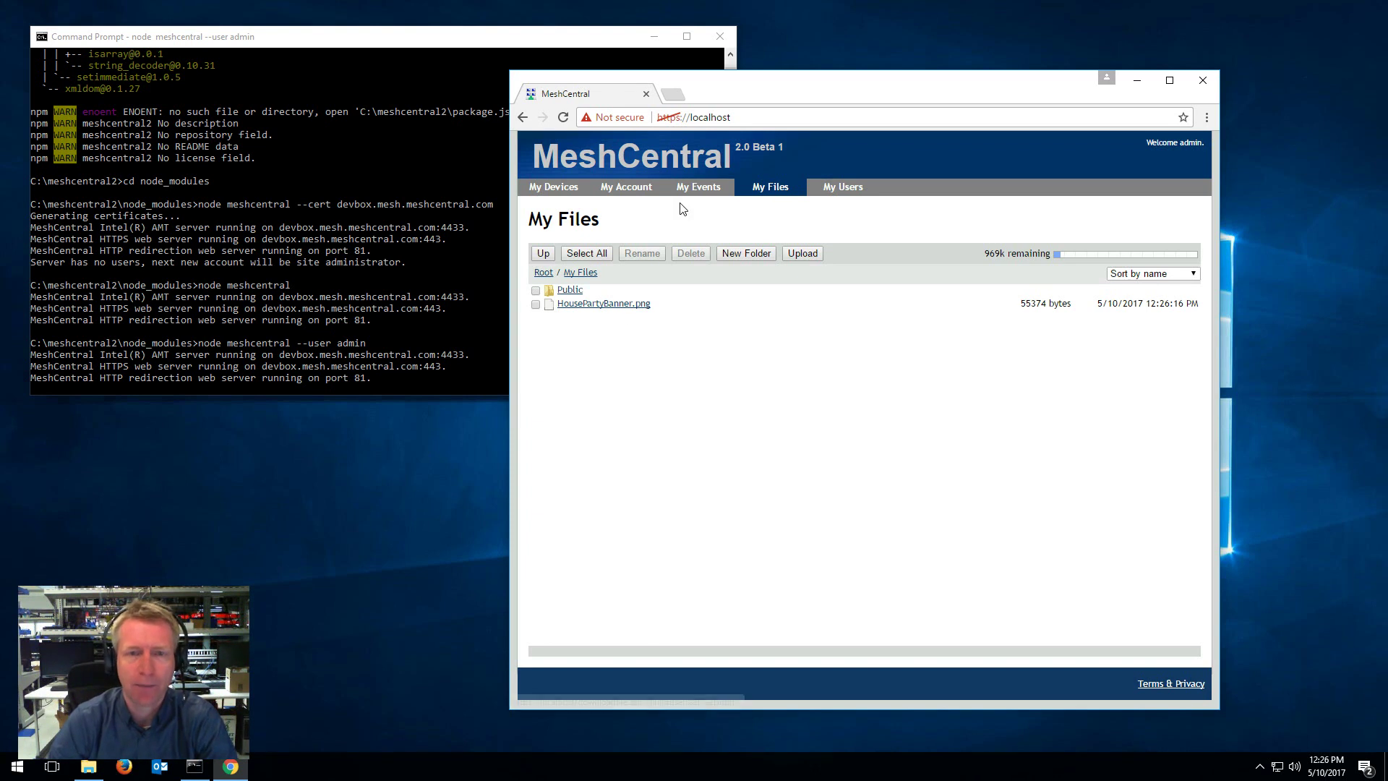
Step: Add a new mesh named TestMesh from My Account, then return to My Devices
click(635, 190)
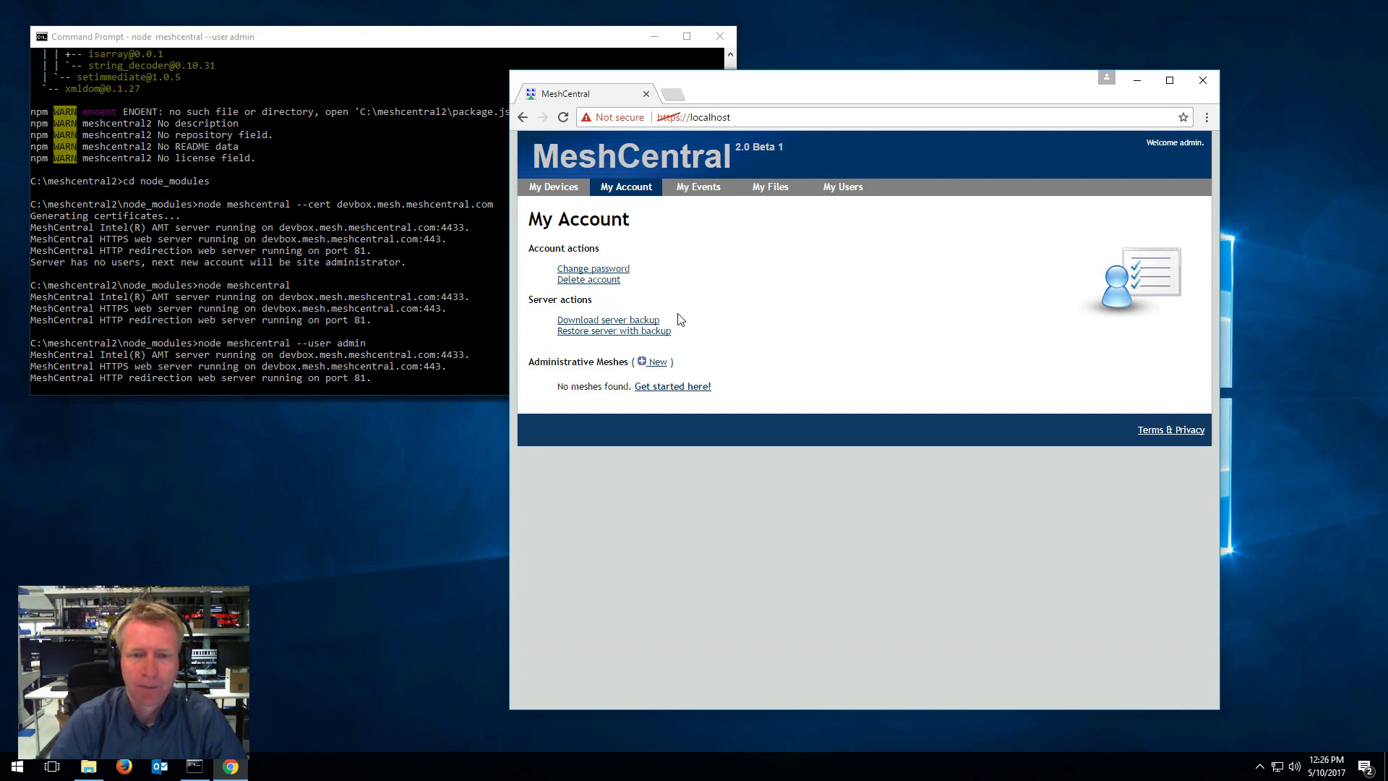
click(655, 363)
click(869, 299)
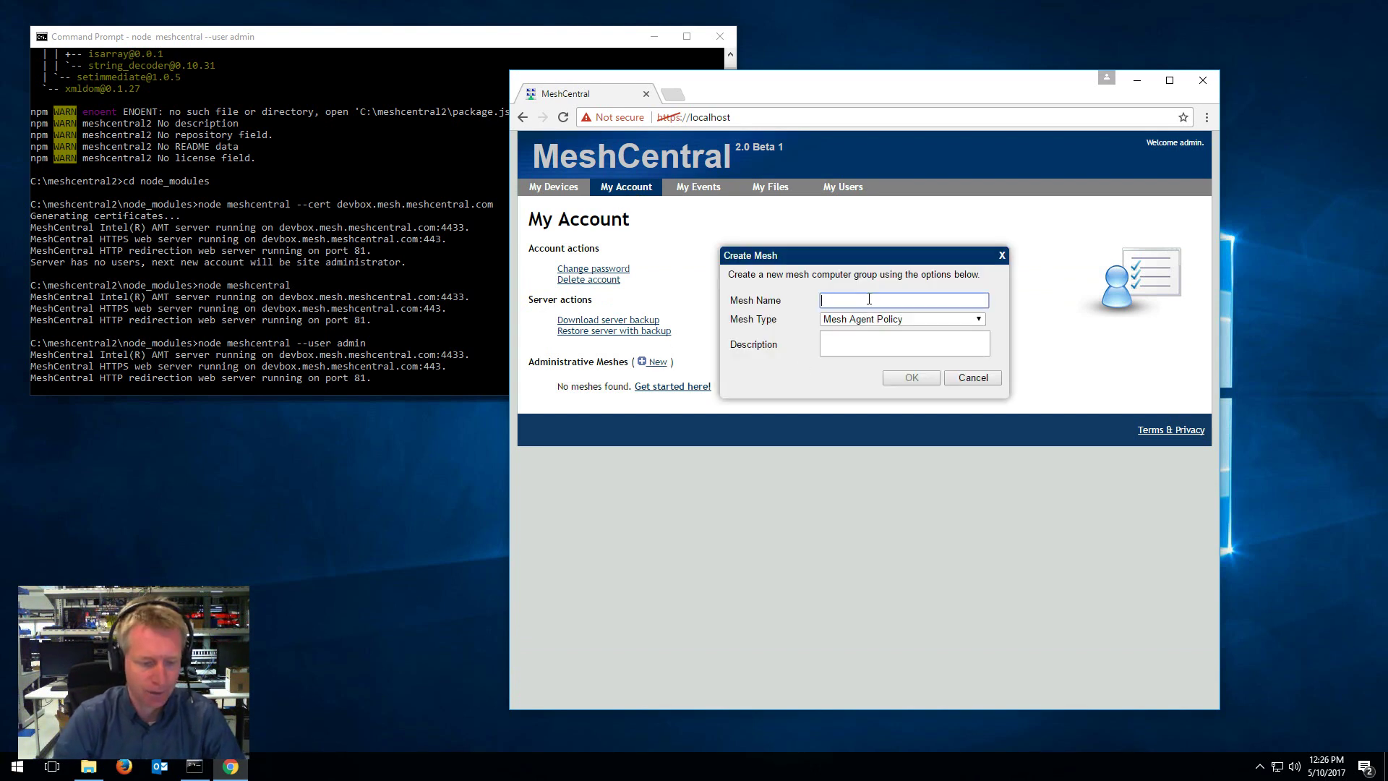
text(TestMesh)
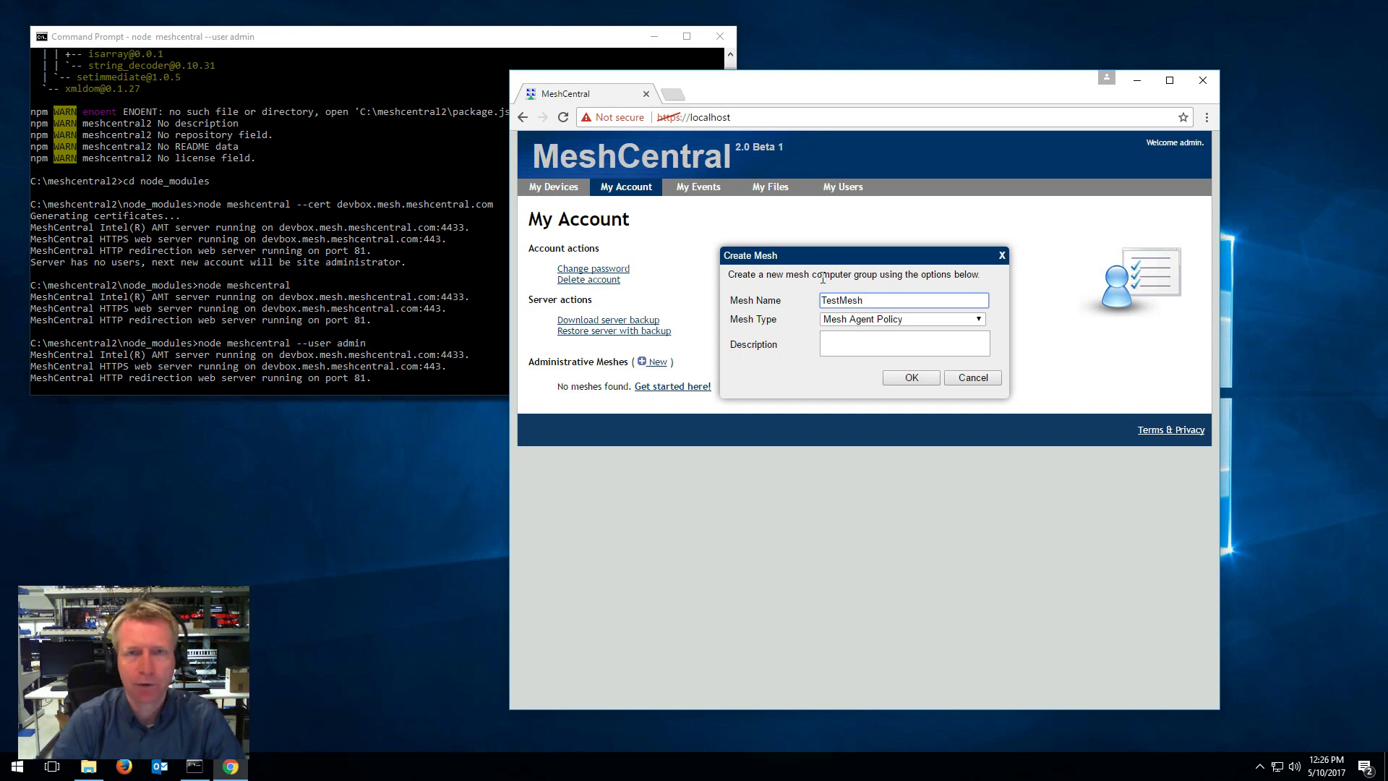
click(911, 377)
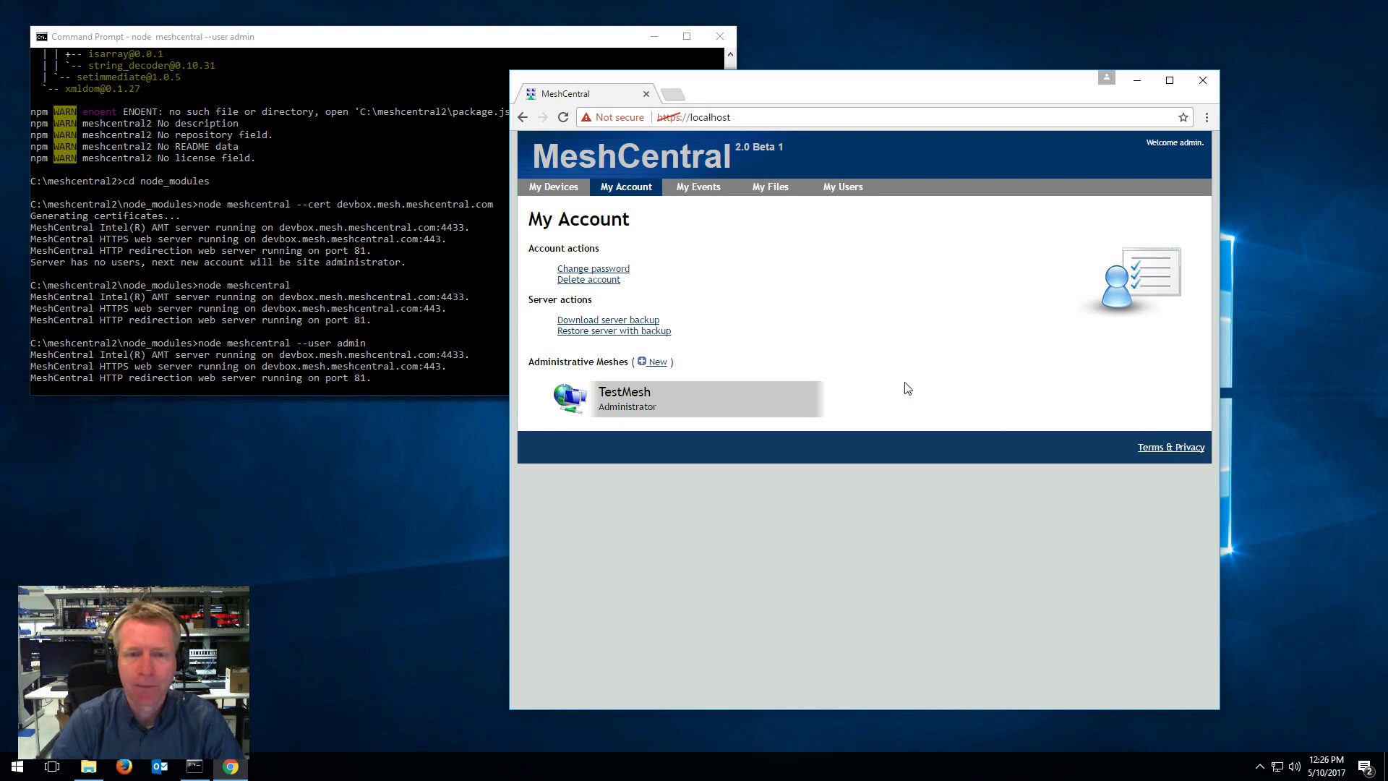
click(570, 190)
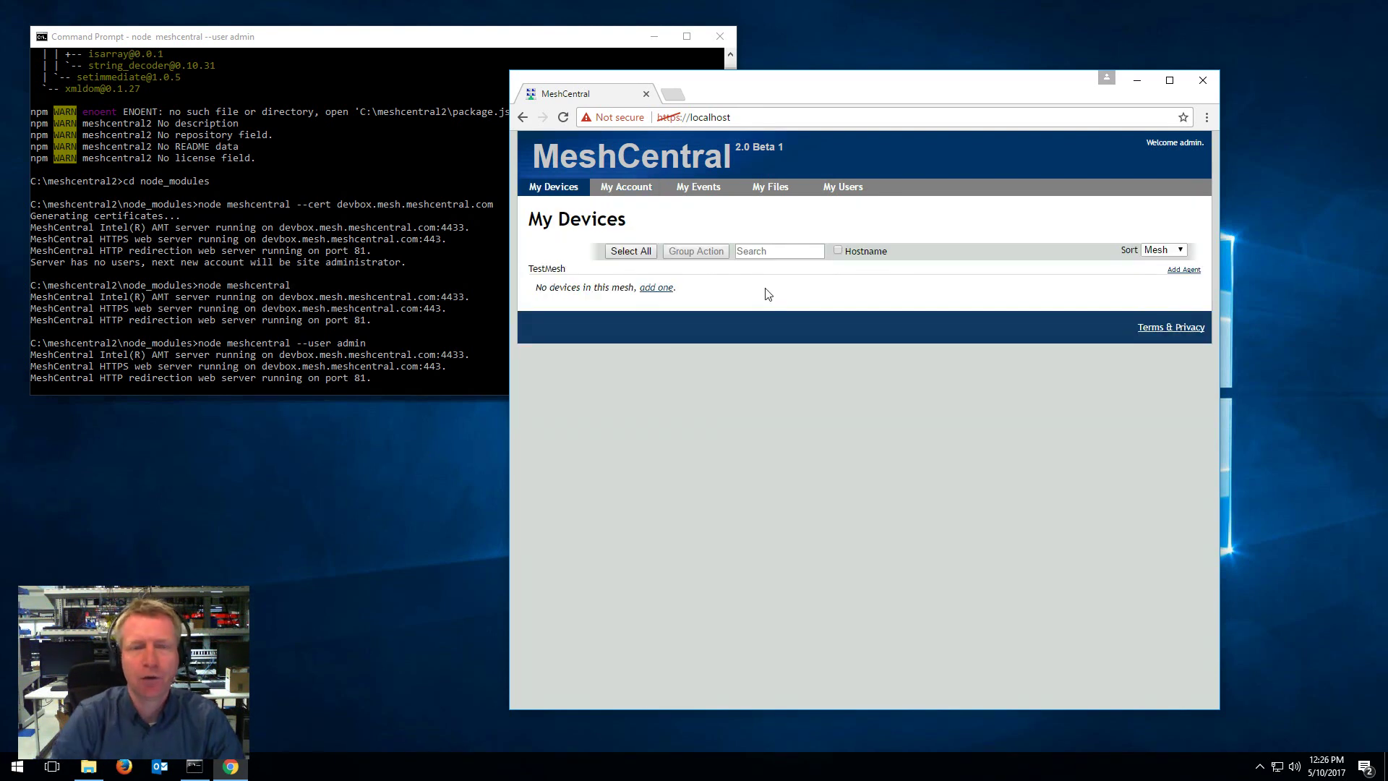
Step: Download TestMesh's Windows agent MeshAgent.exe and its meshagent.msh settings file
click(1183, 270)
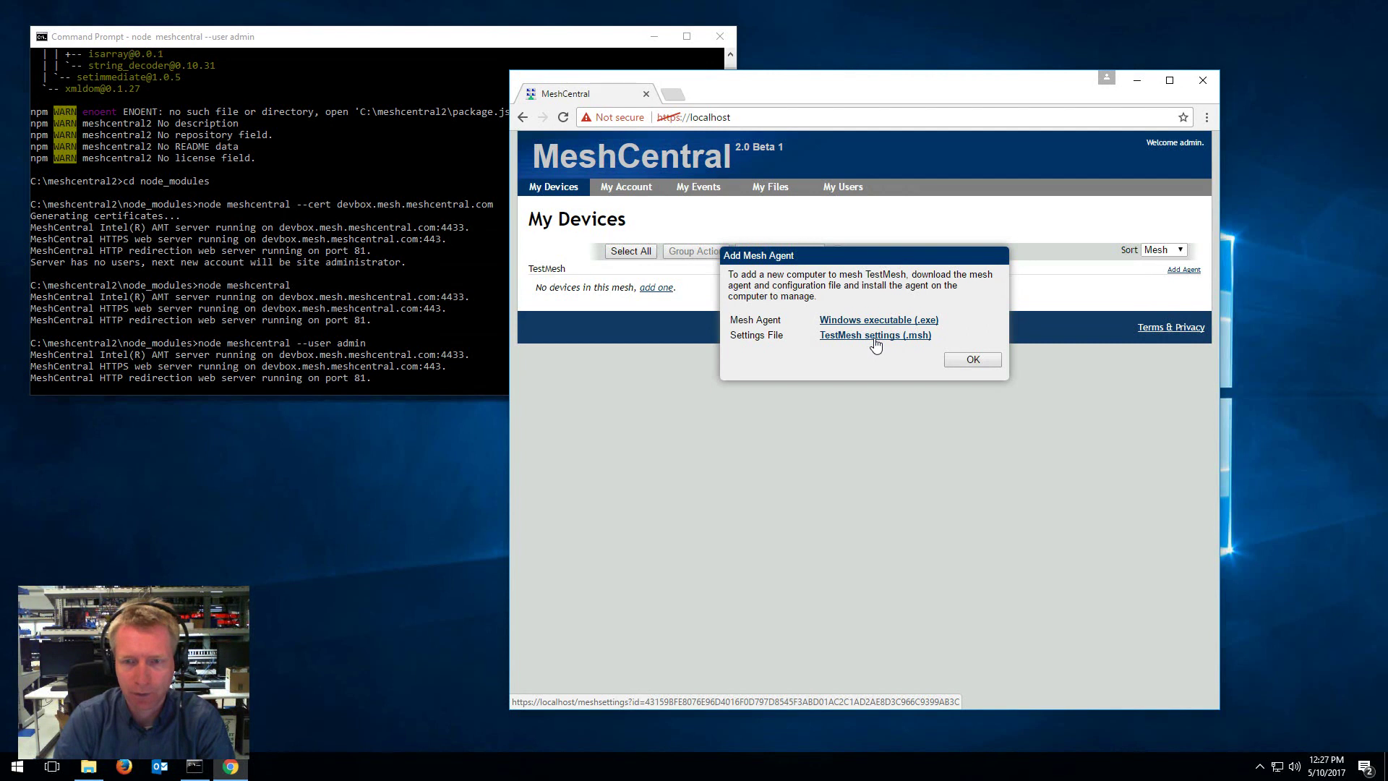
click(875, 340)
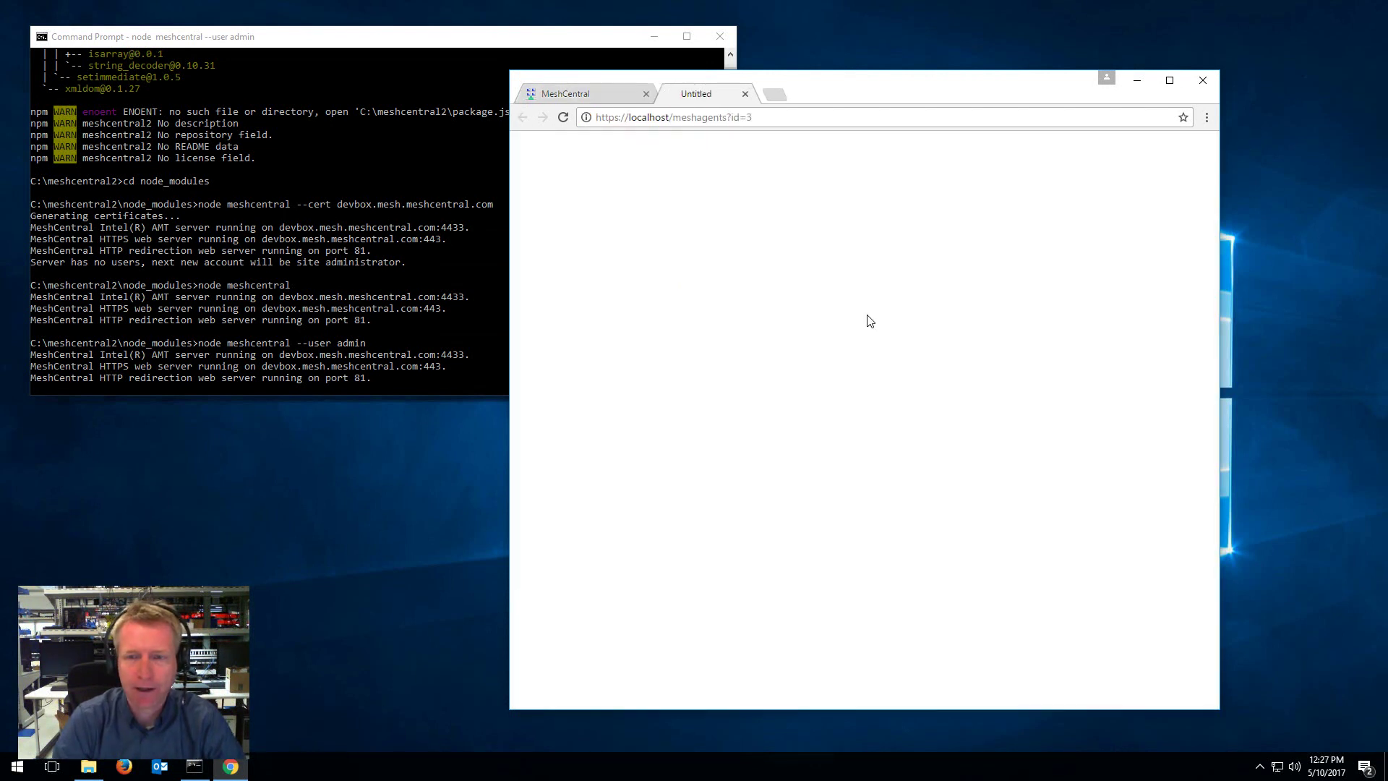
click(877, 335)
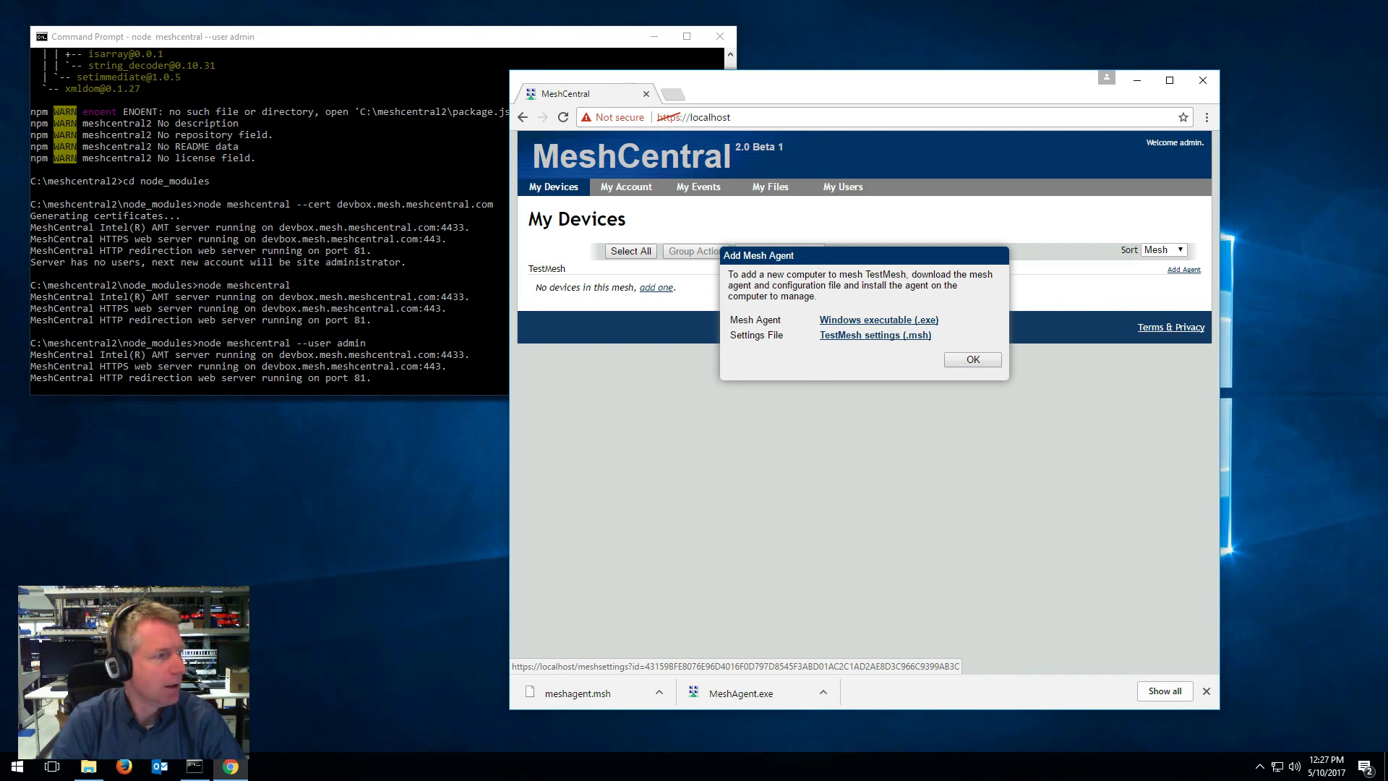
key(super+e)
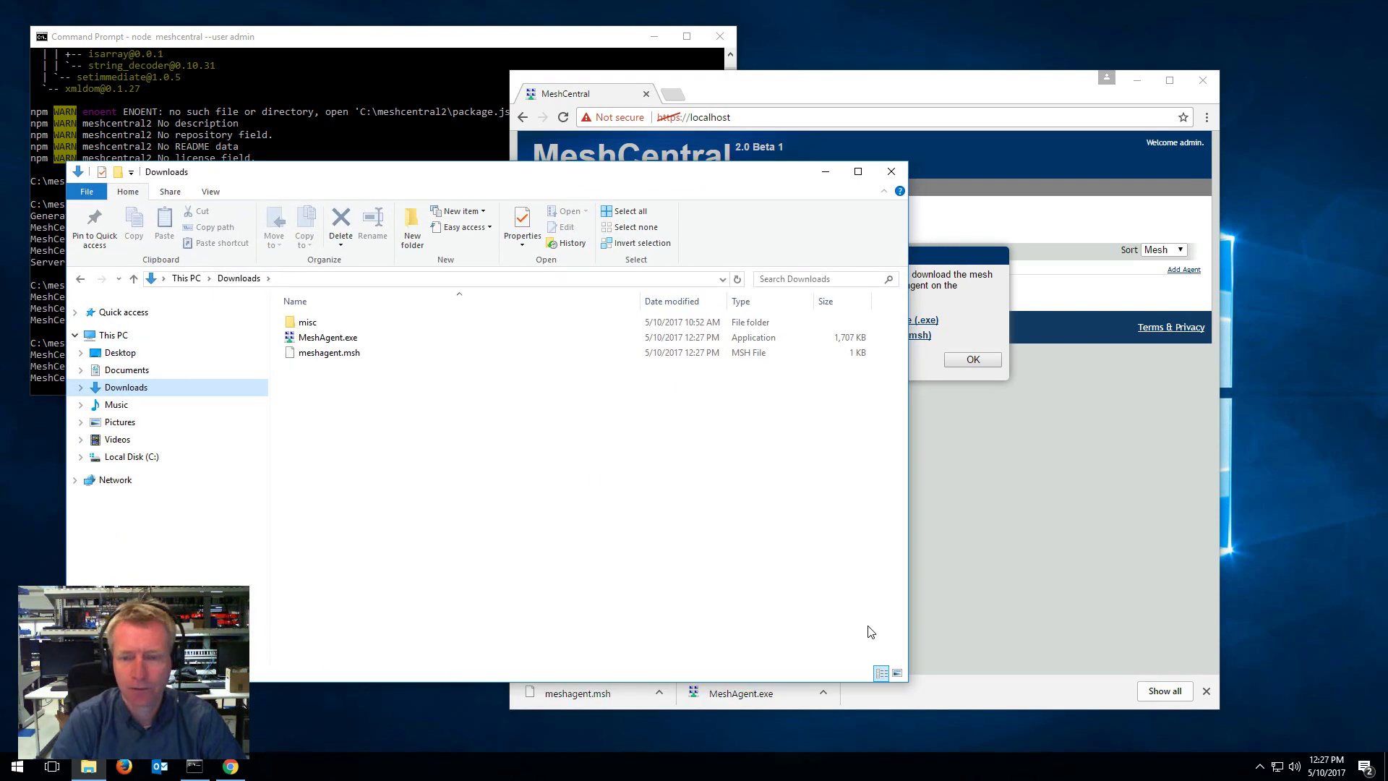
Step: Run MeshAgent.exe from Downloads as administrator and install the mesh agent service
drag(908, 680, 655, 576)
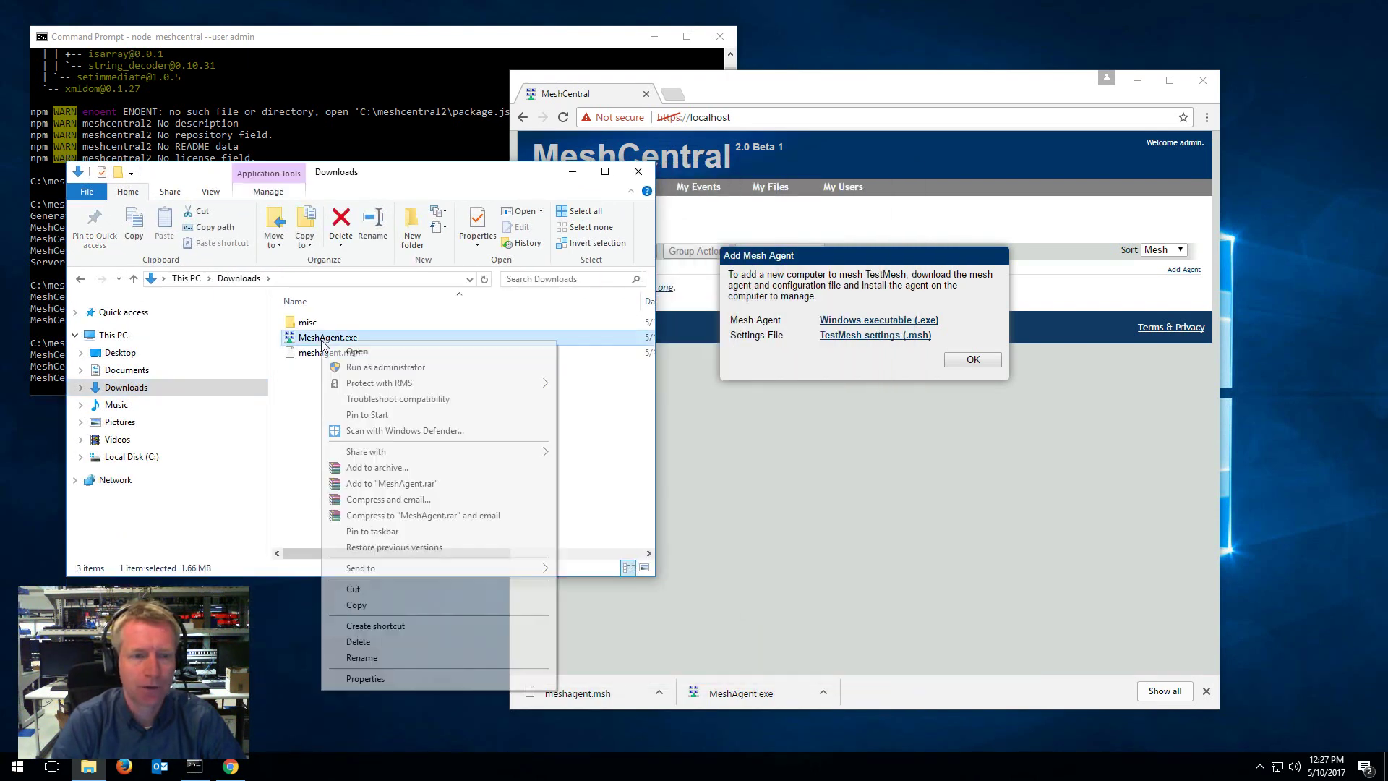
click(354, 370)
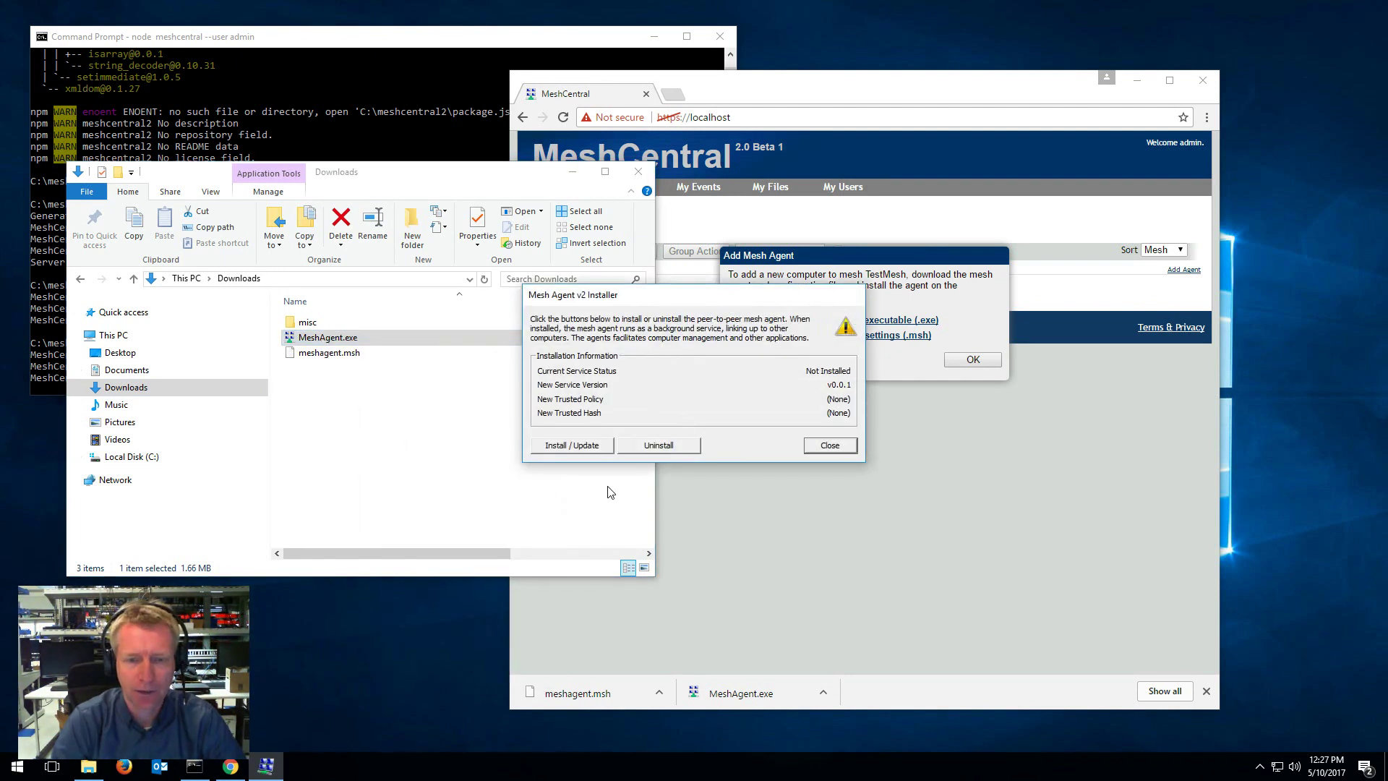
click(588, 446)
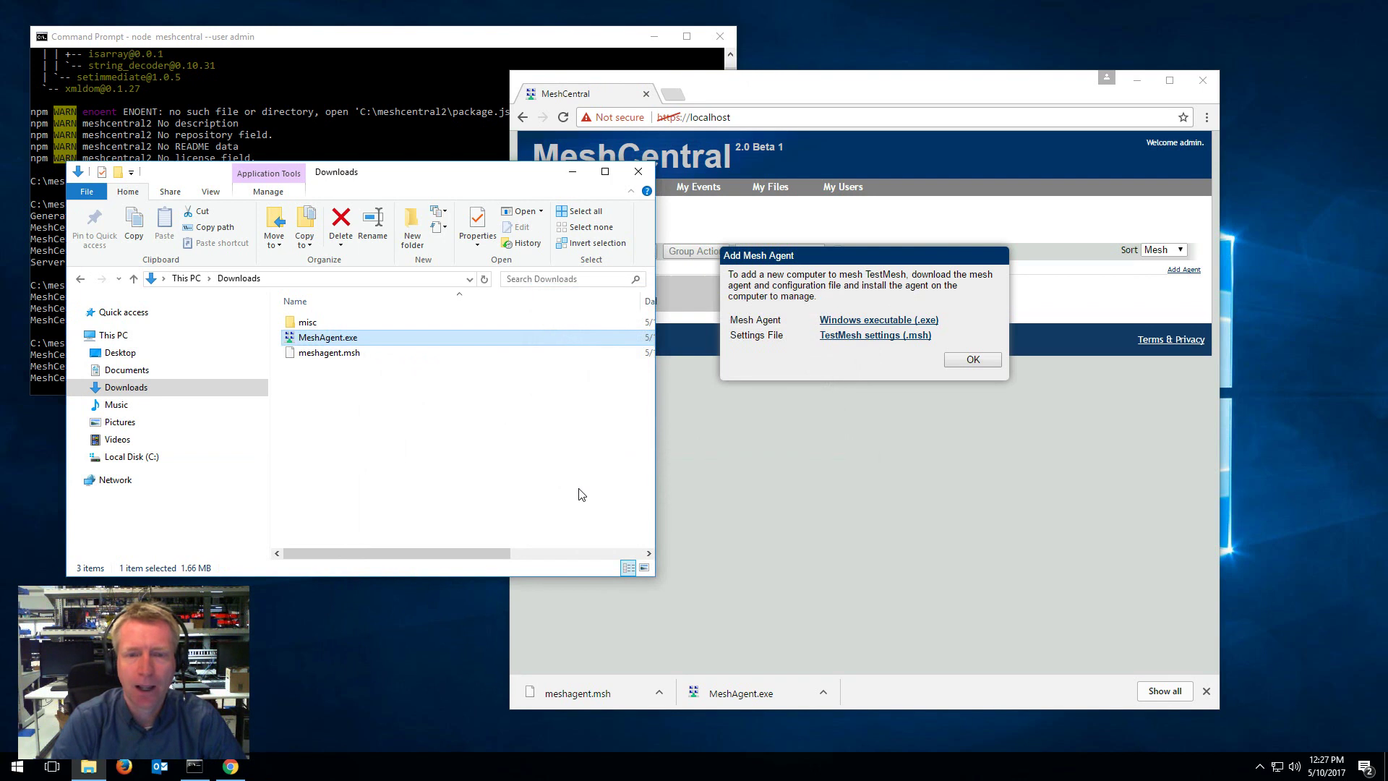
Step: Close the Downloads window, the Add Mesh Agent instructions and Chrome's download bar
click(639, 171)
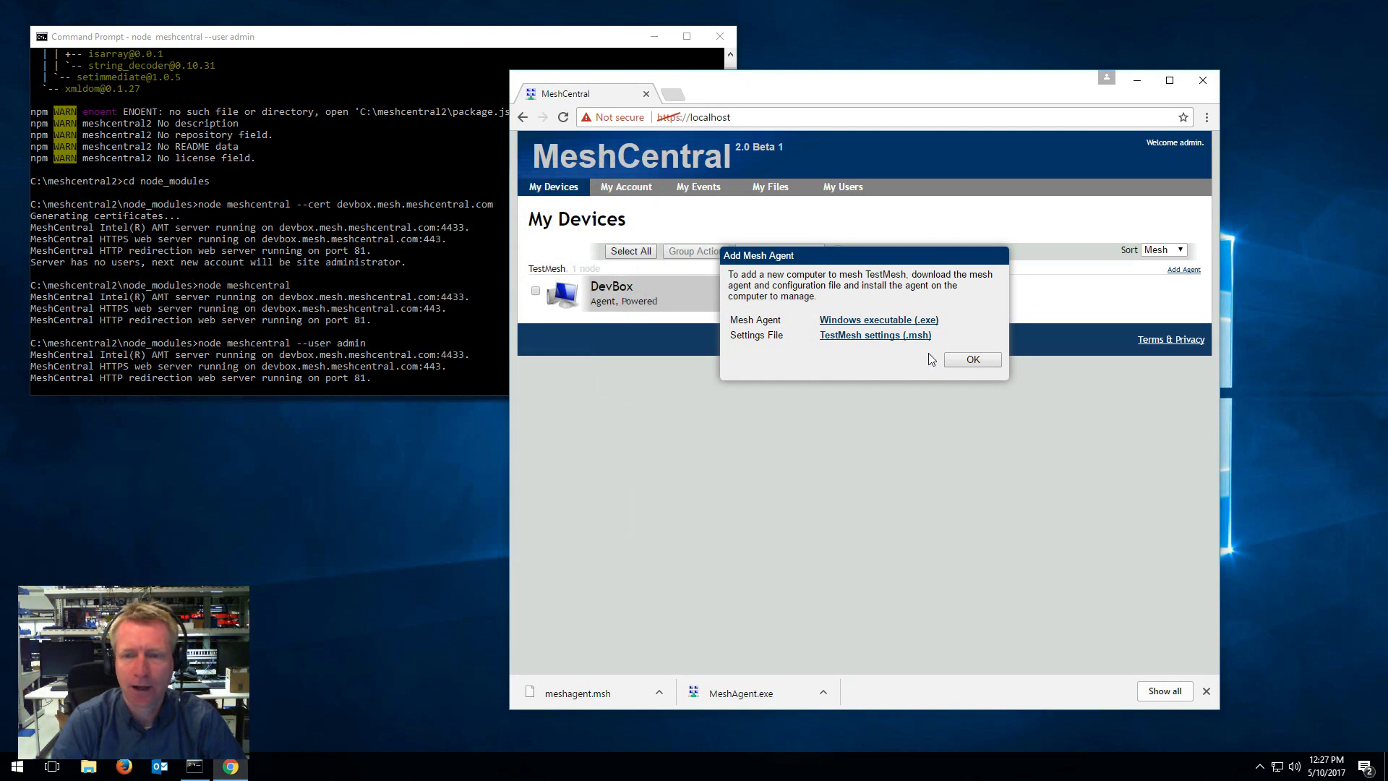
click(973, 359)
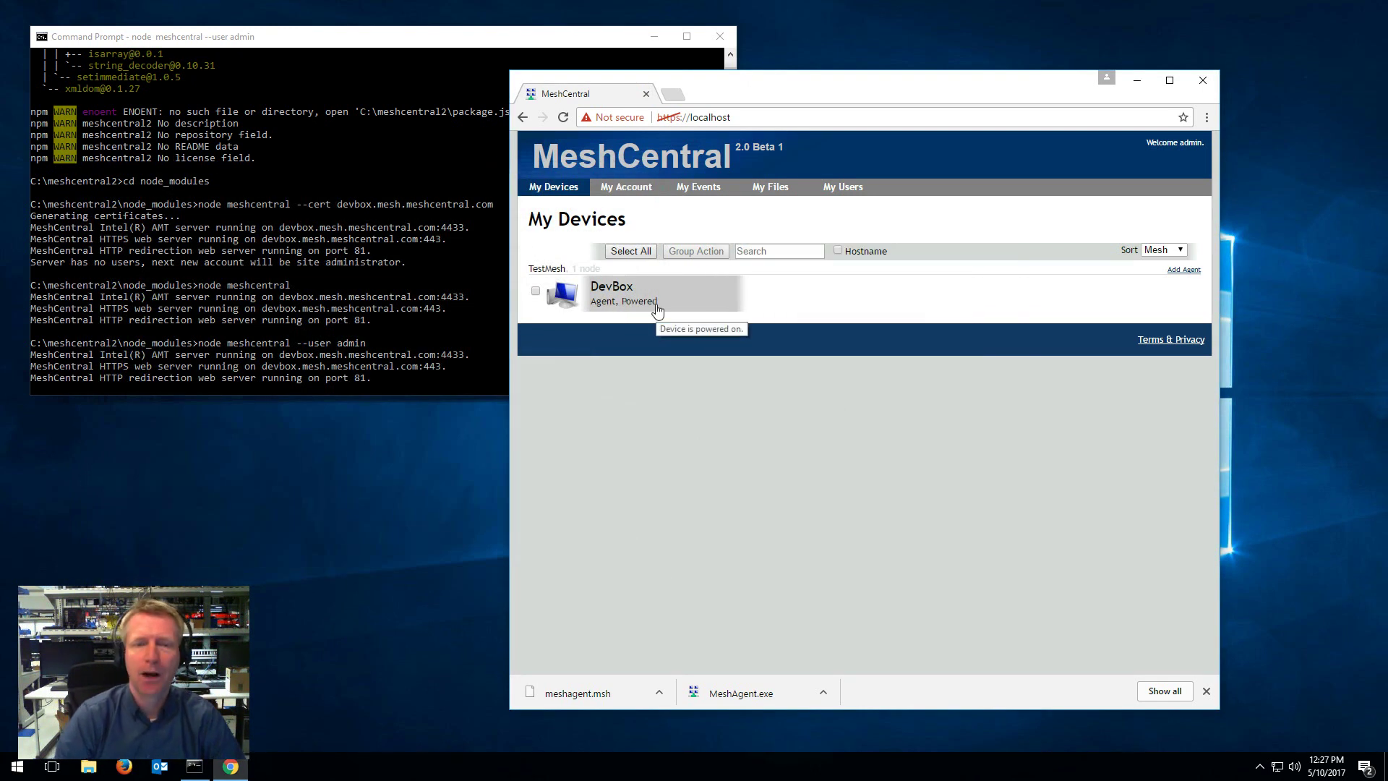
click(1206, 692)
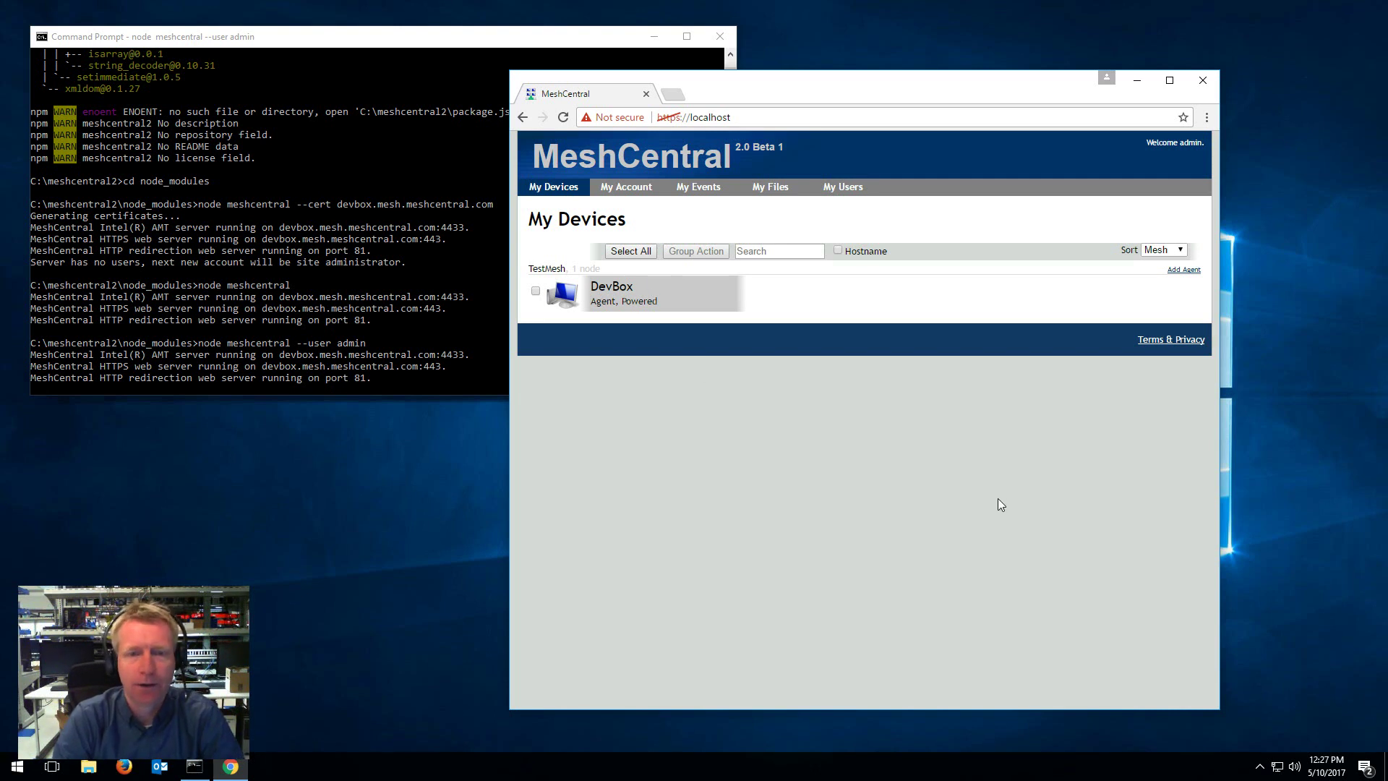
click(619, 295)
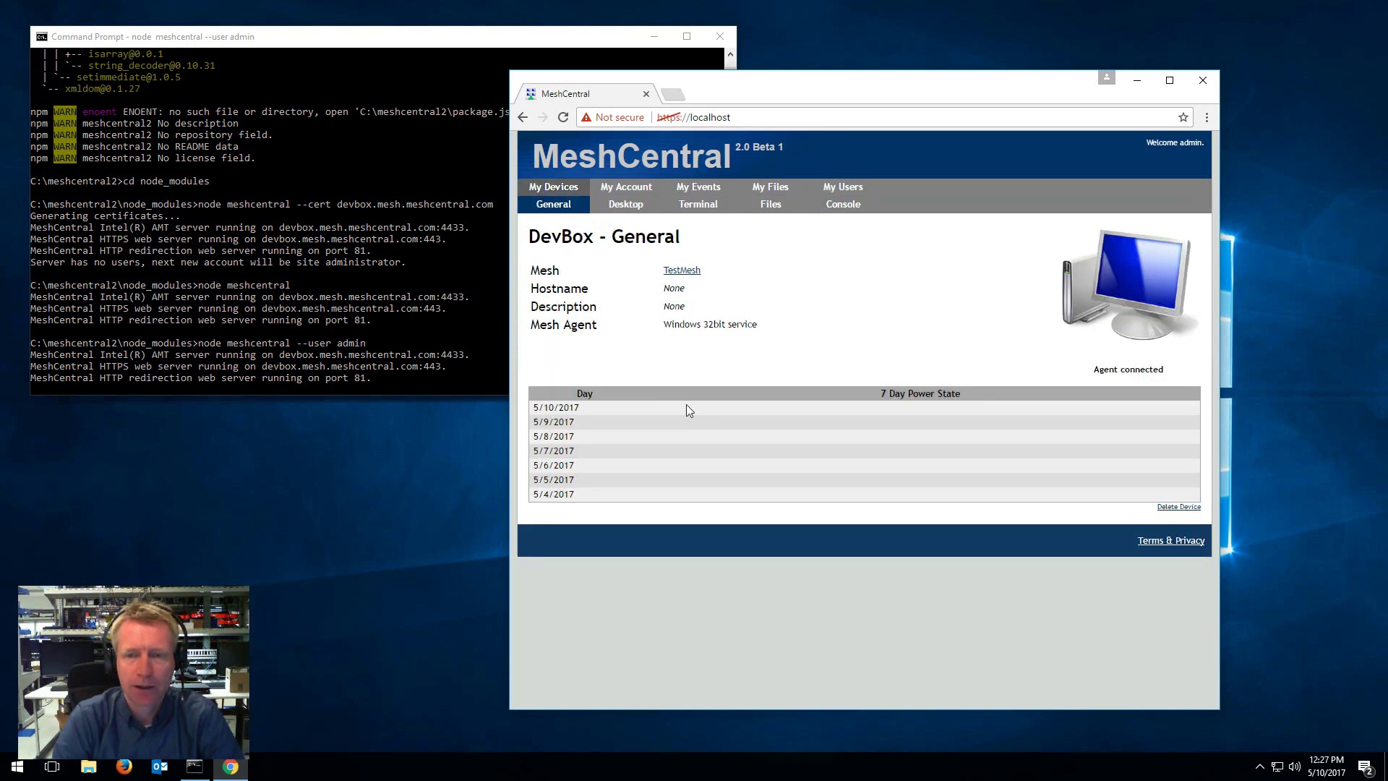
click(1151, 330)
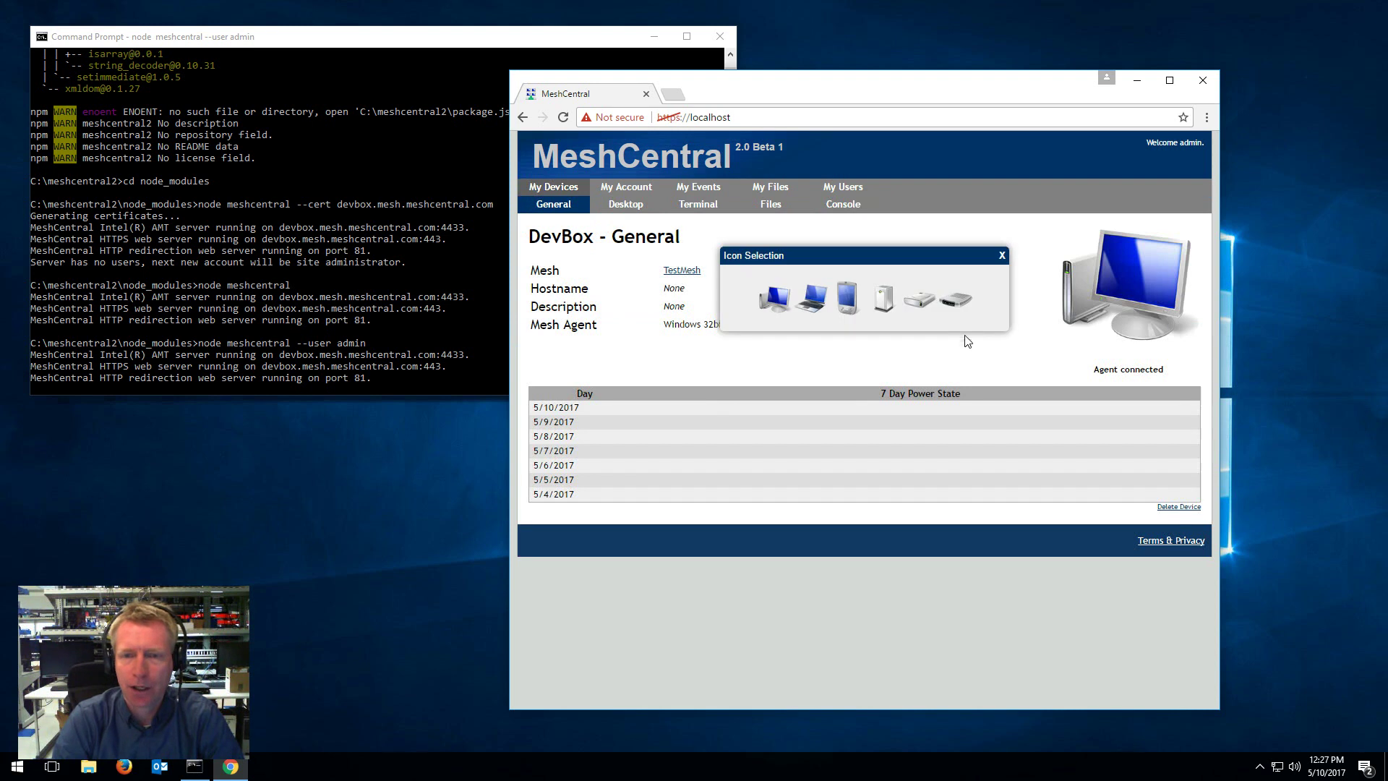
click(848, 298)
click(1087, 281)
click(773, 302)
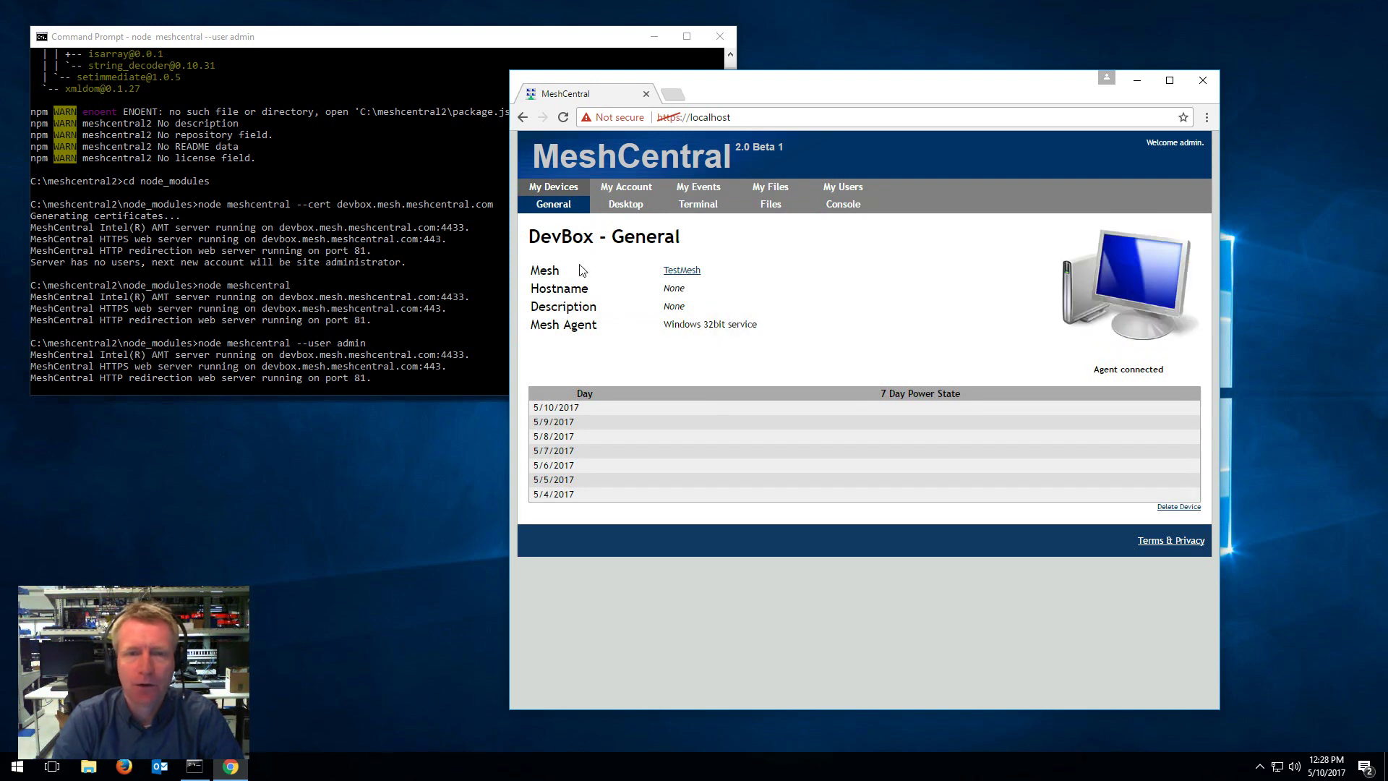
click(550, 241)
click(985, 305)
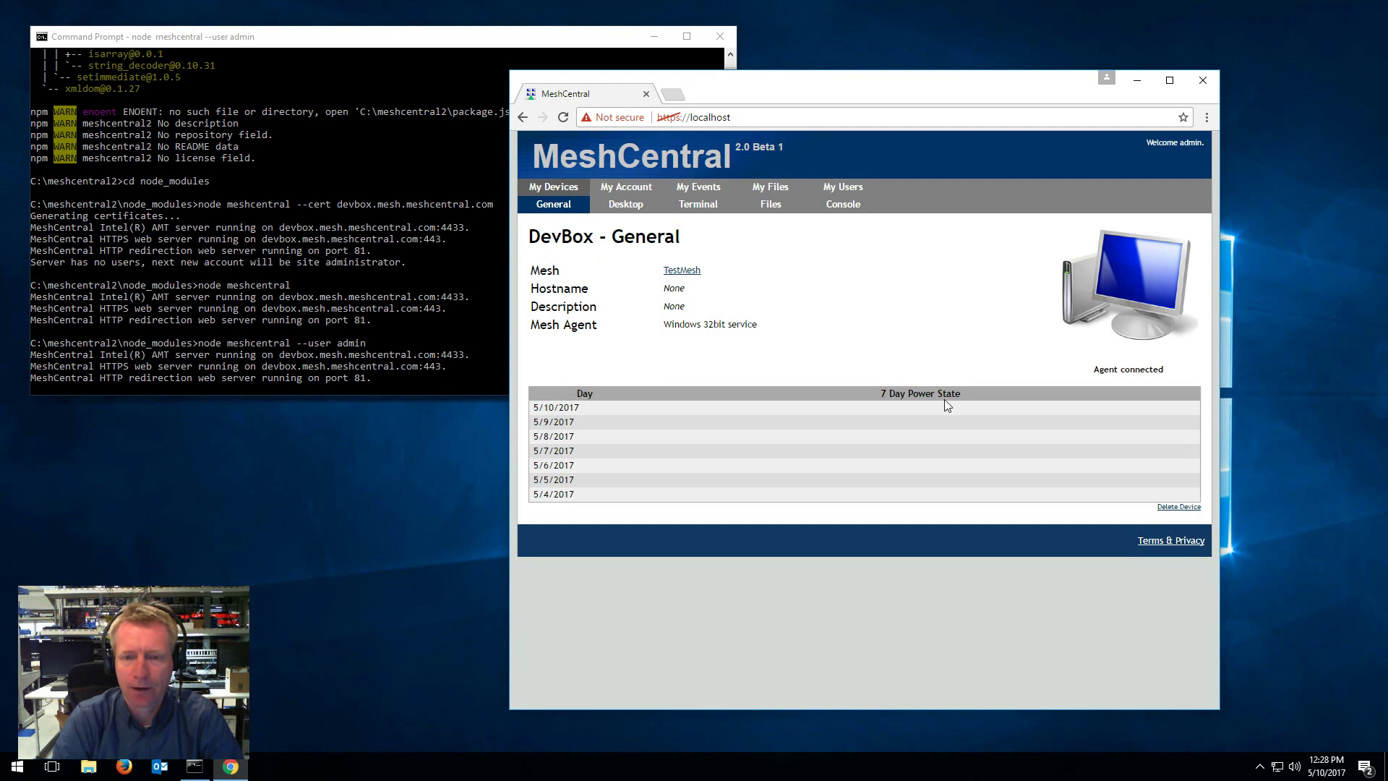
Step: Open DevBox's remote Desktop view and rearrange the command and browser windows
click(626, 208)
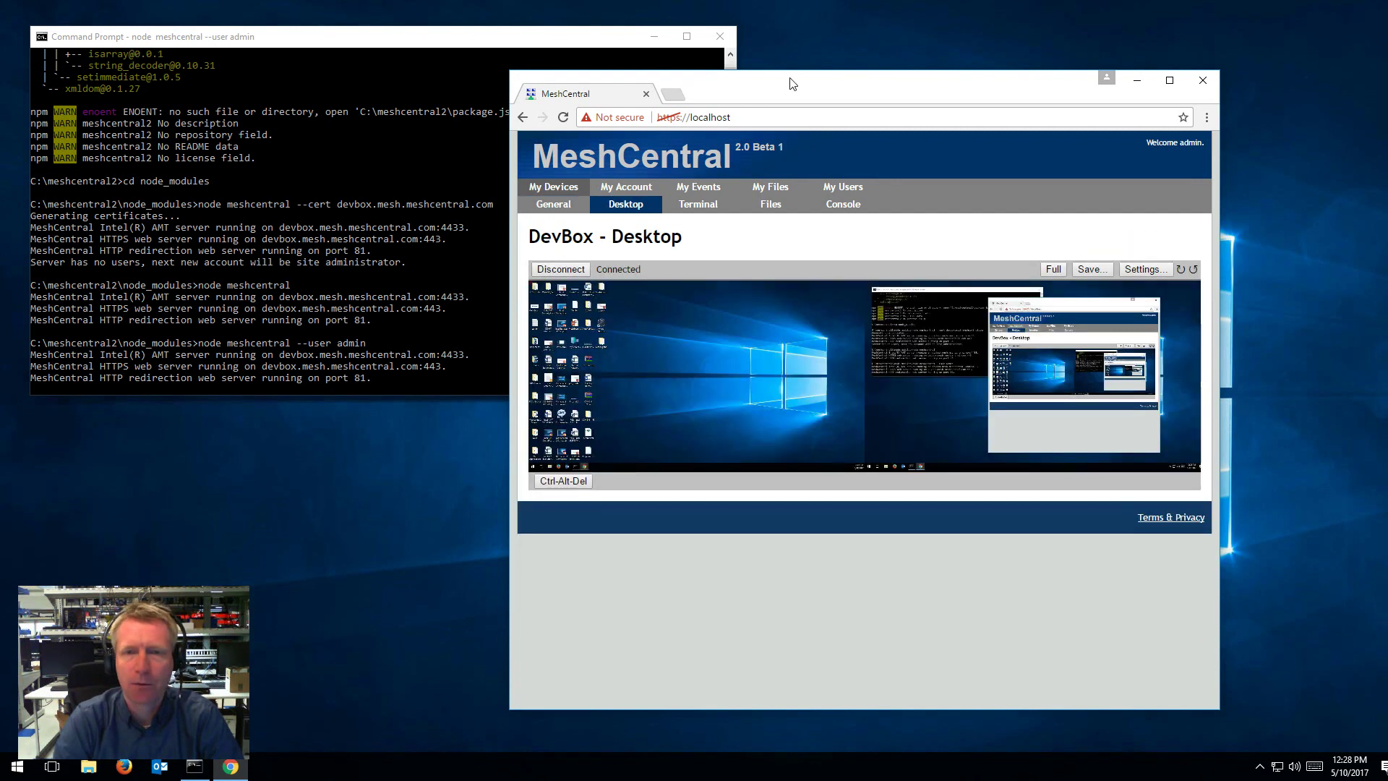
drag(355, 39, 433, 40)
click(856, 82)
drag(856, 81, 860, 82)
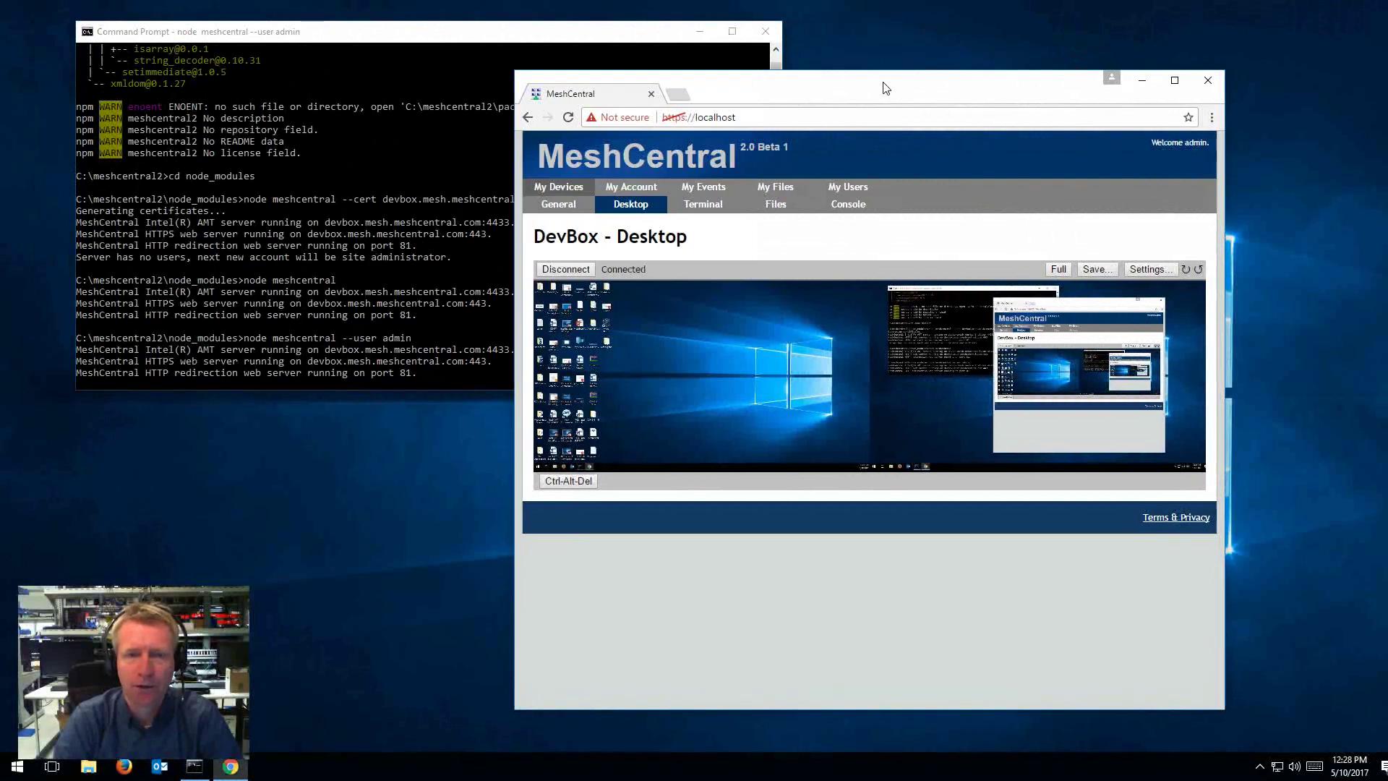
Step: Disconnect the DevBox remote desktop session and toggle full view on and off
click(566, 269)
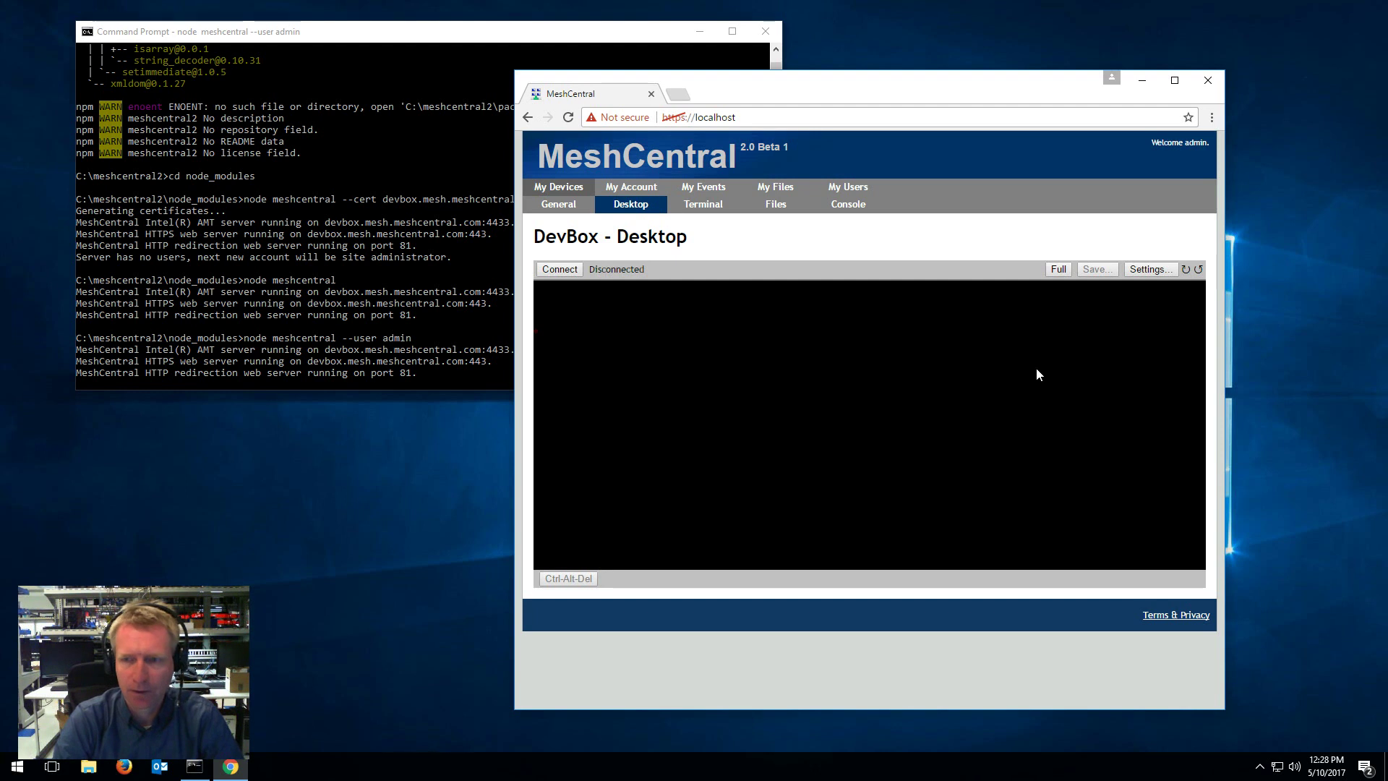
click(1058, 269)
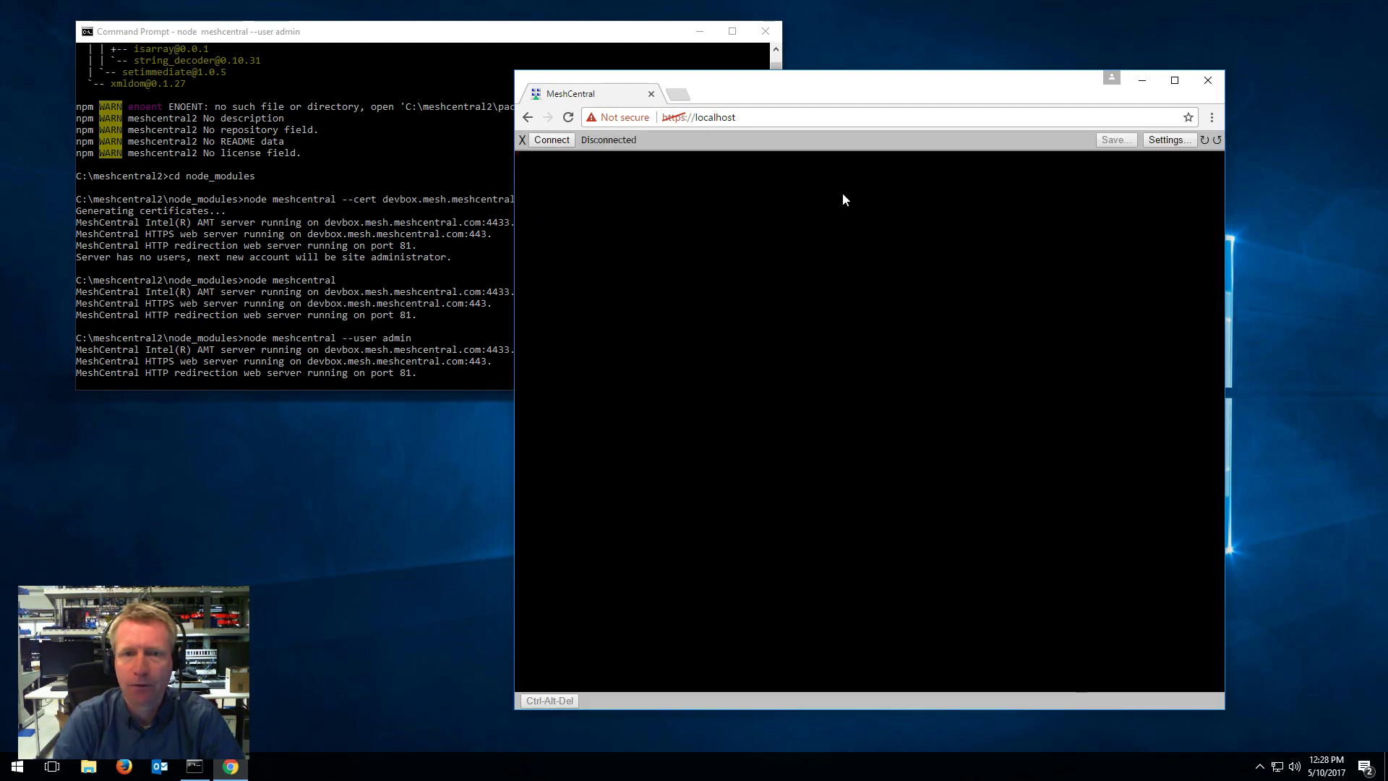
click(522, 140)
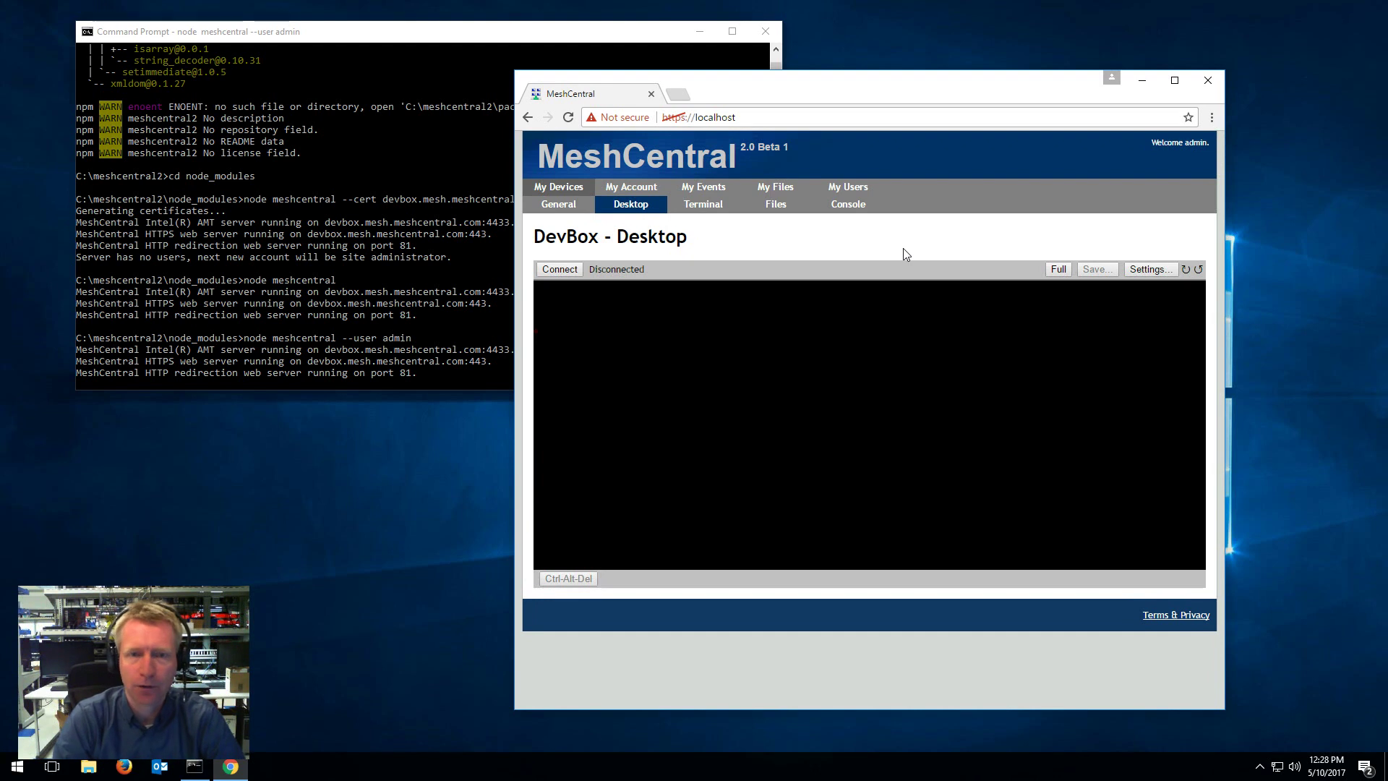
Step: Run dir in DevBox's remote Terminal, then disconnect the session
click(696, 207)
click(572, 270)
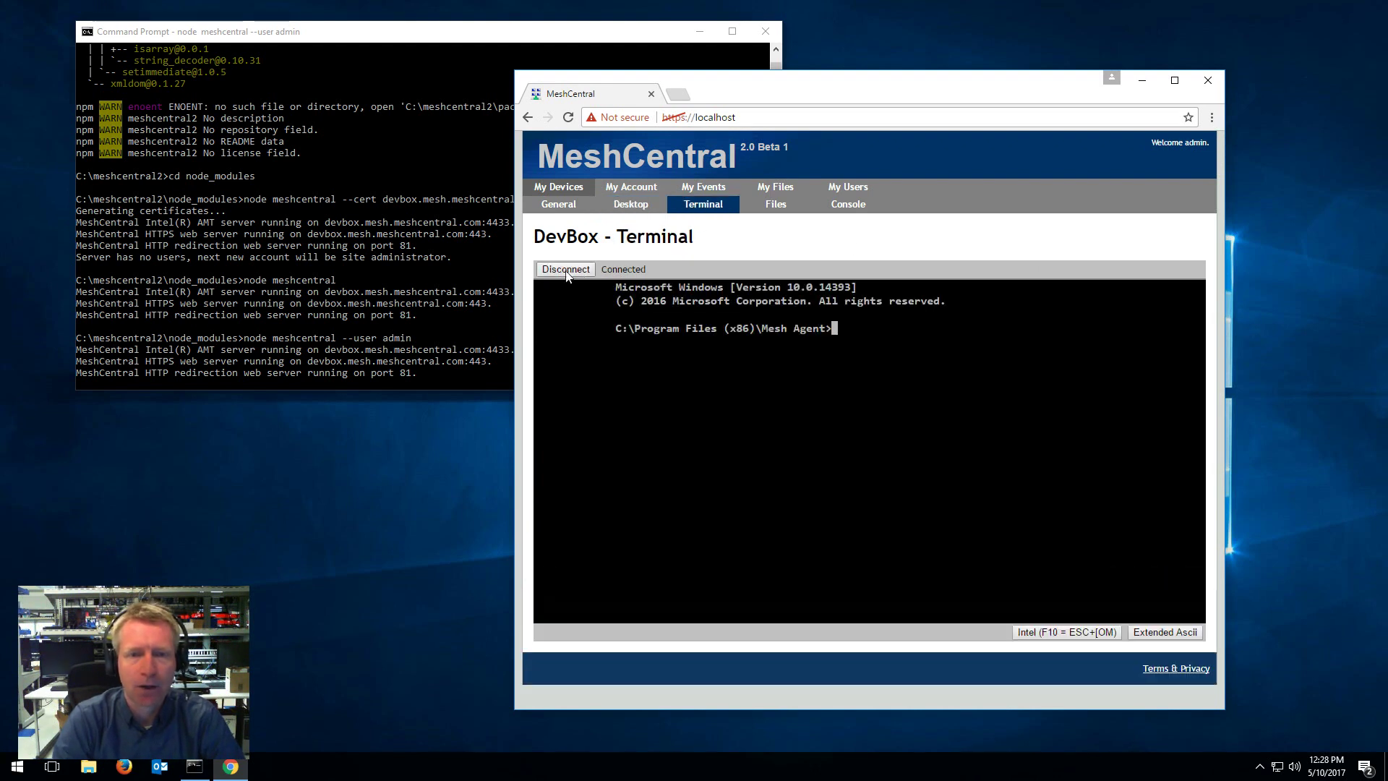
text(dir)
key(Return)
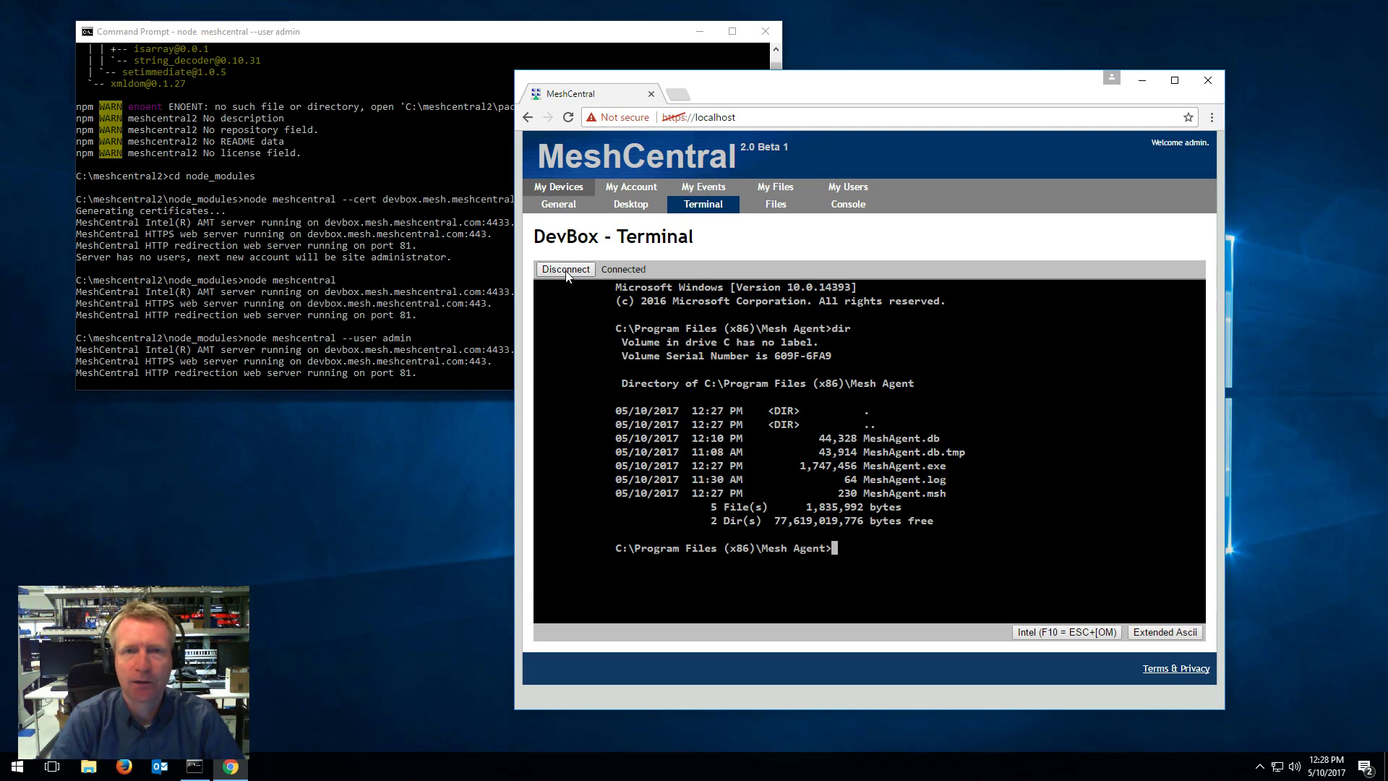
click(567, 269)
Step: Browse DevBox's C: drive in remote Files, disconnect, and show the Console log
click(787, 208)
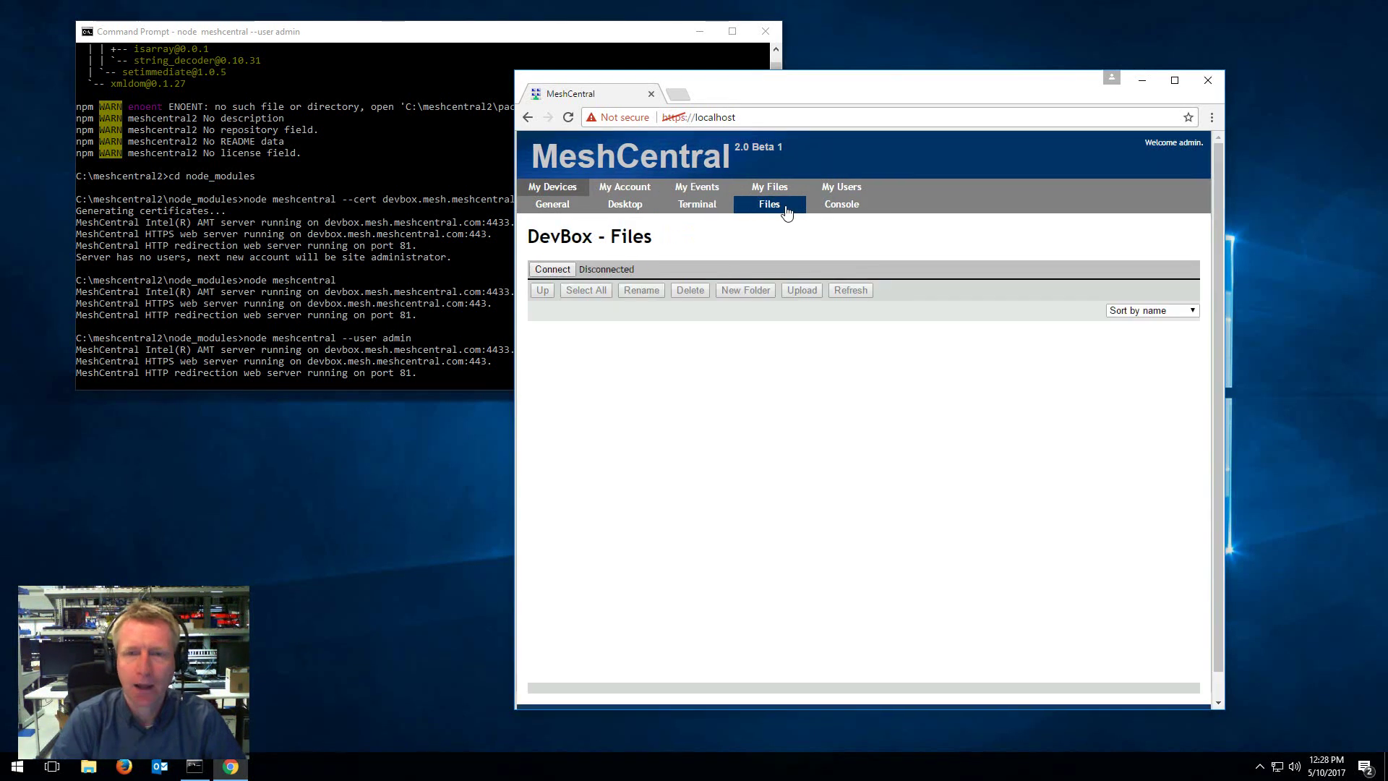
click(553, 269)
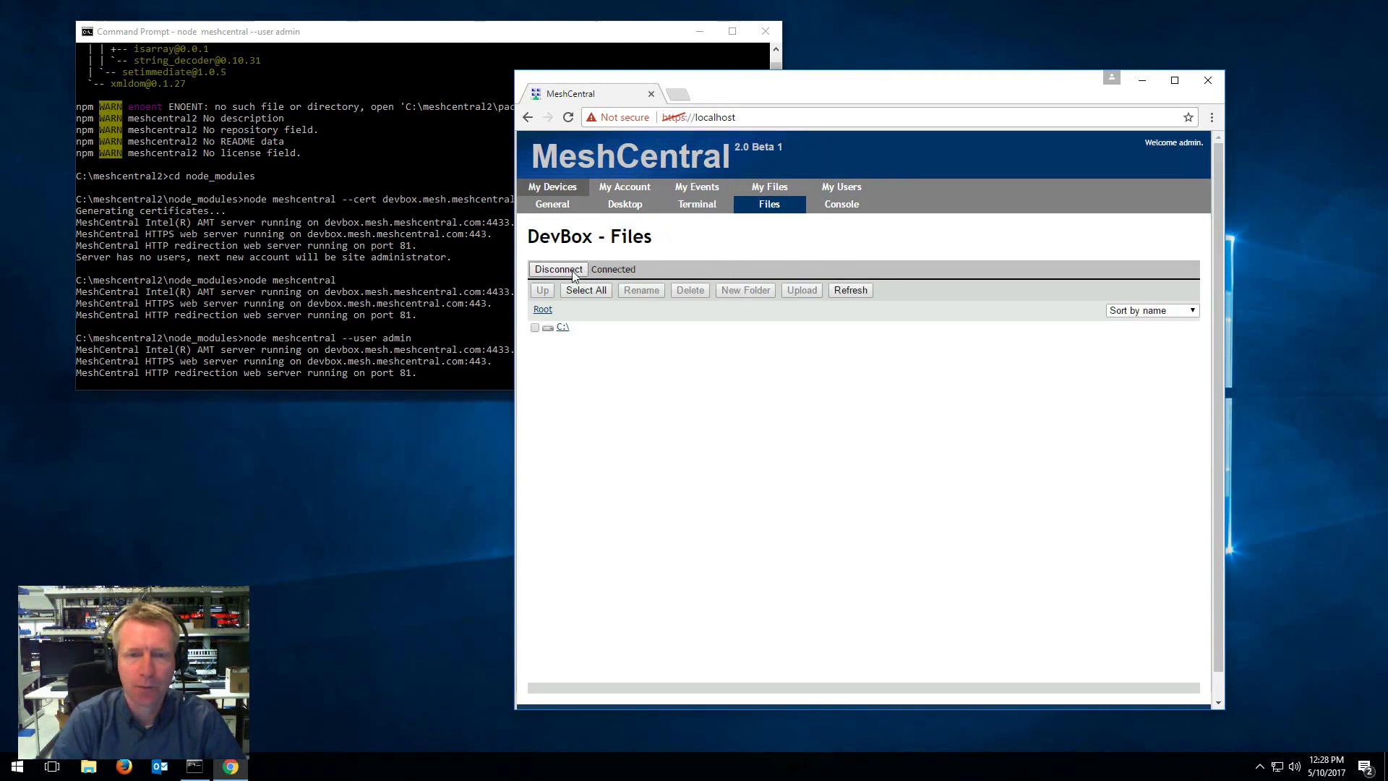
click(563, 326)
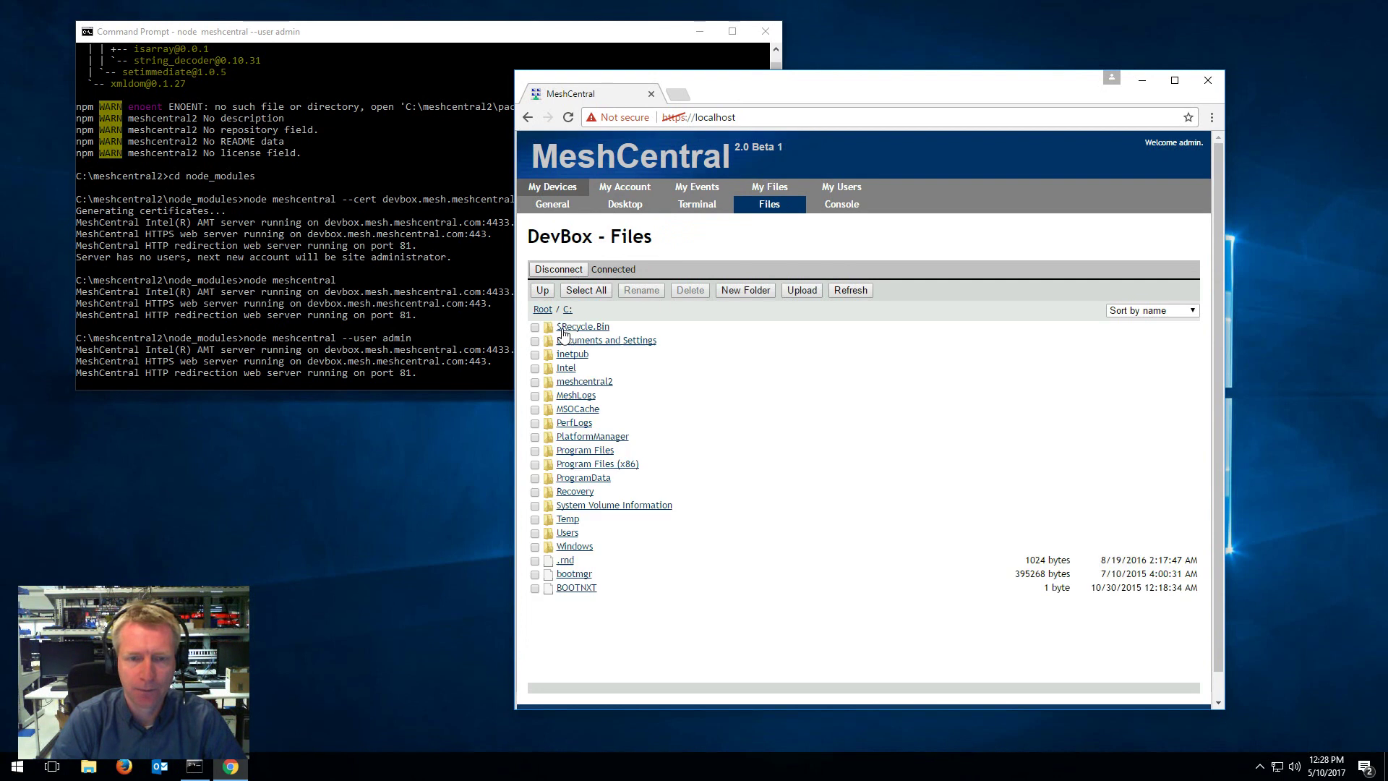
click(559, 273)
click(839, 207)
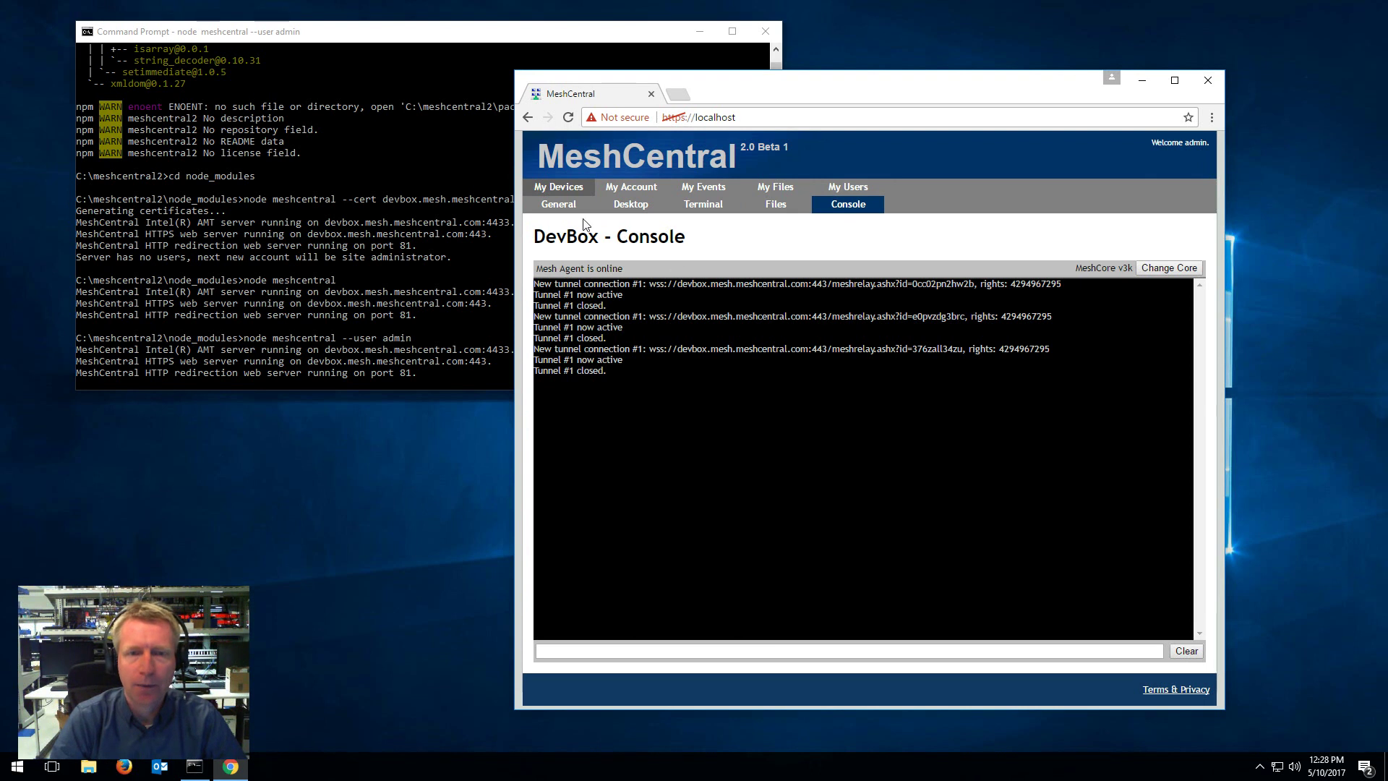
Step: Go via DevBox's General page back to the My Devices list
click(566, 206)
click(564, 187)
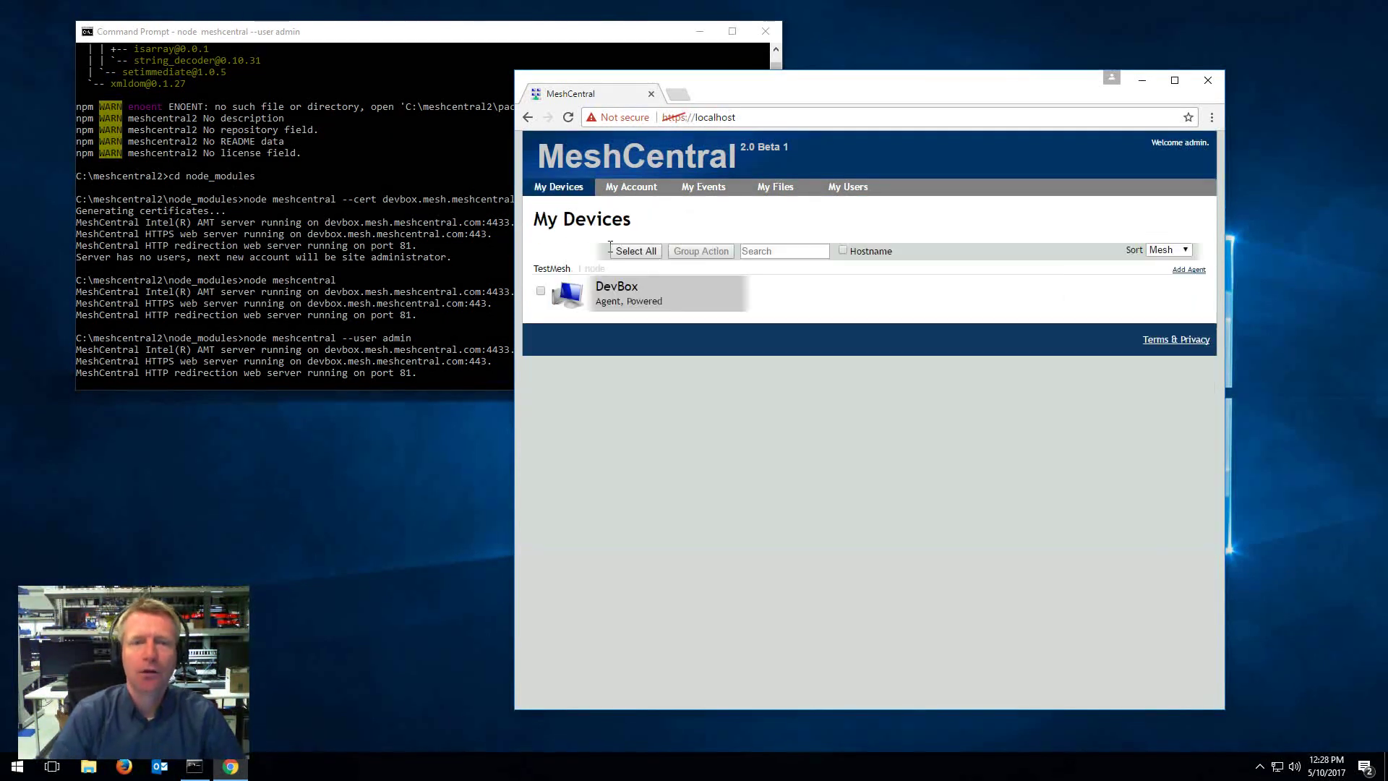